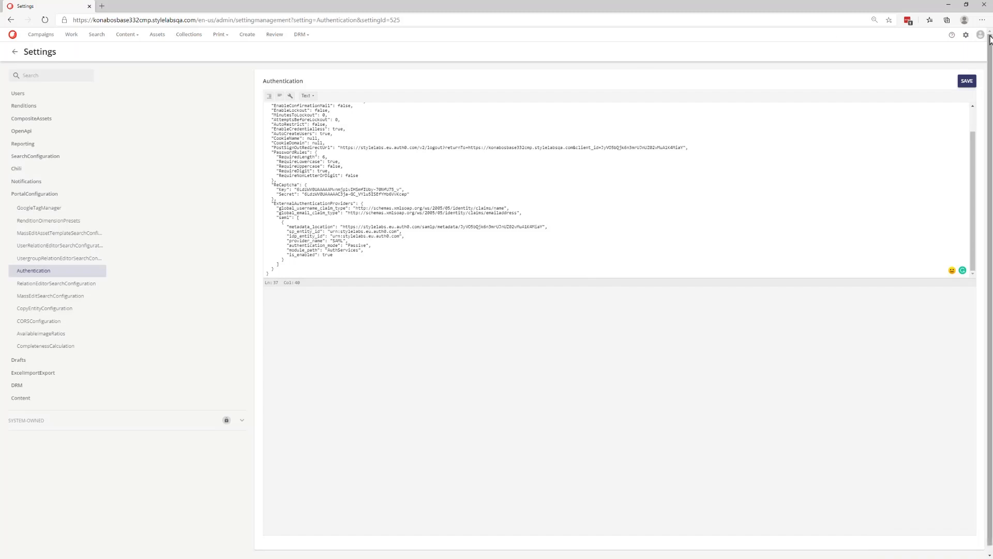
Step: Open the DAM portal's Manage page, and start a package installation from the Control Panel of Sitecore Experience Platform
click(966, 35)
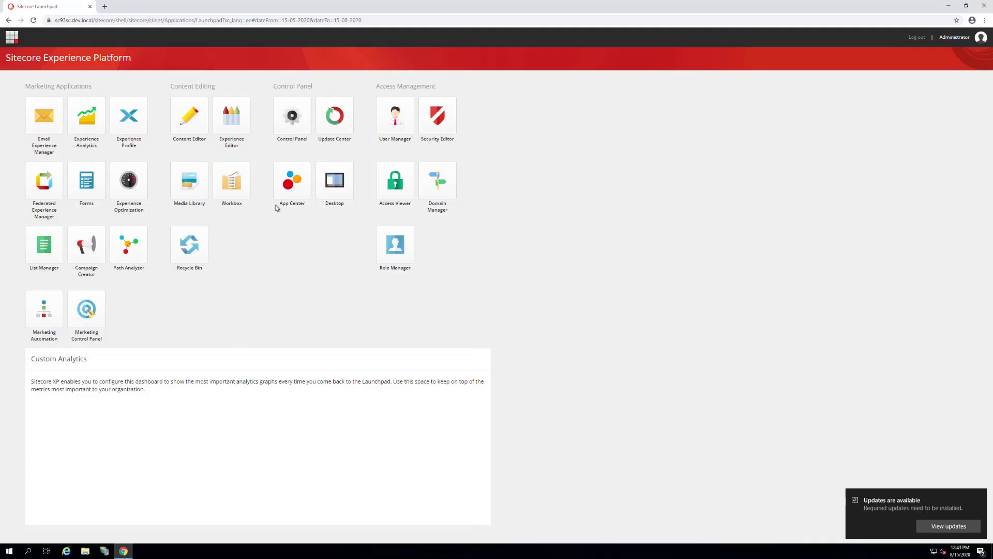
click(292, 122)
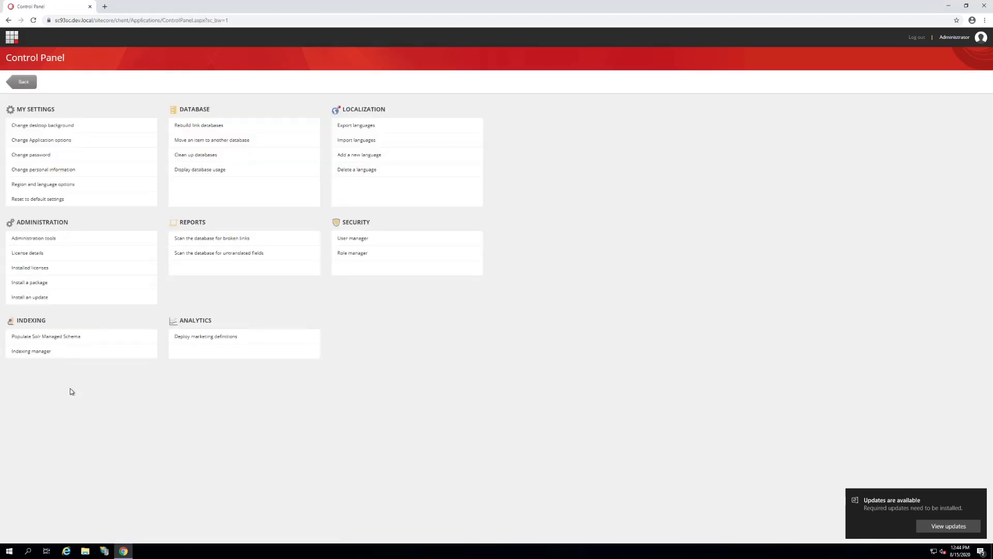
click(38, 284)
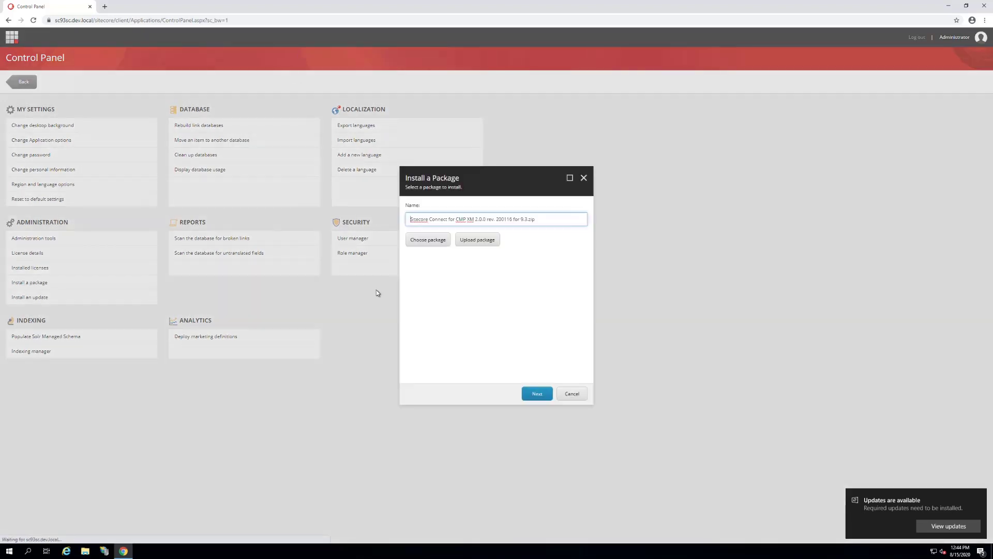
Step: Choose Sitecore Connect for Sitecore DAM 2.0.0.zip as the package and start installing it
click(416, 246)
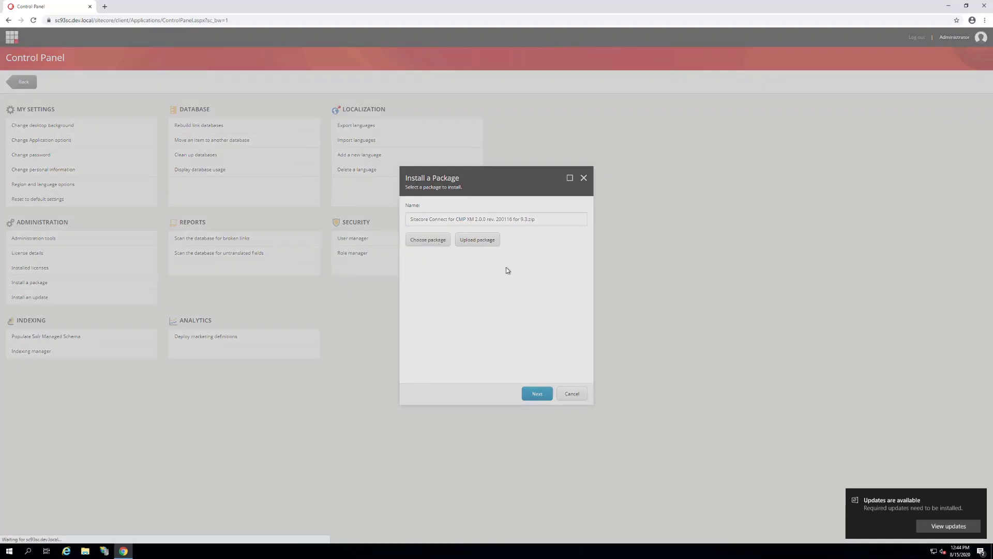
click(443, 240)
click(443, 241)
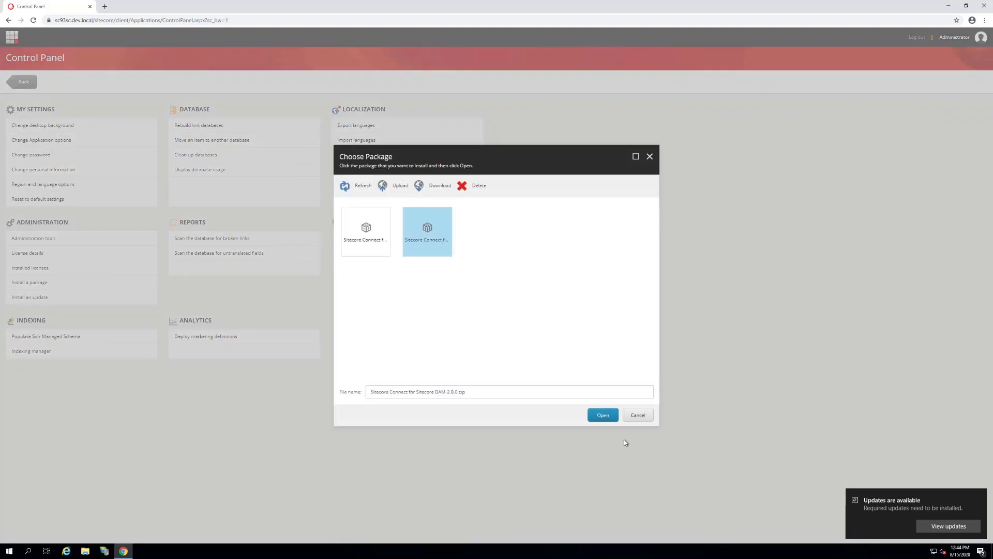
click(605, 416)
click(539, 394)
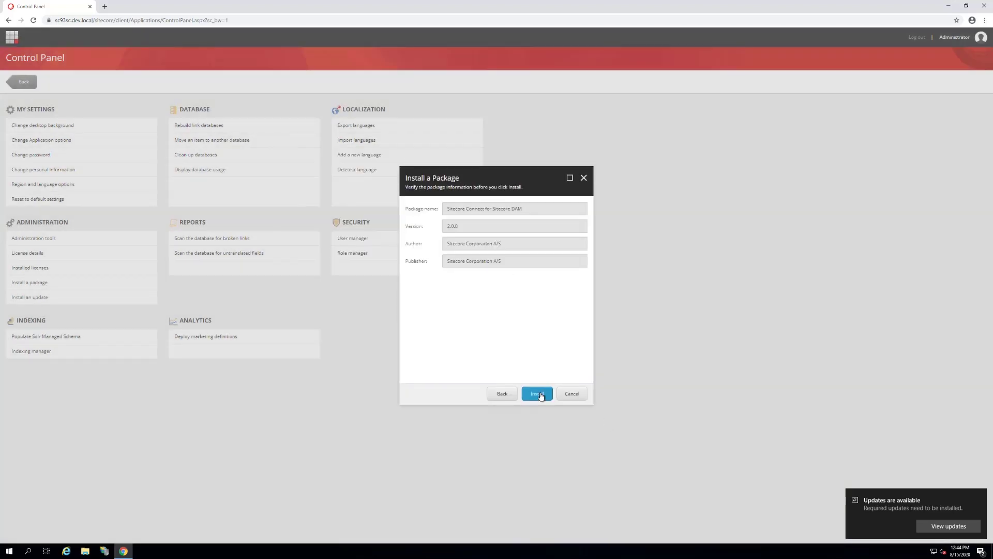
click(538, 394)
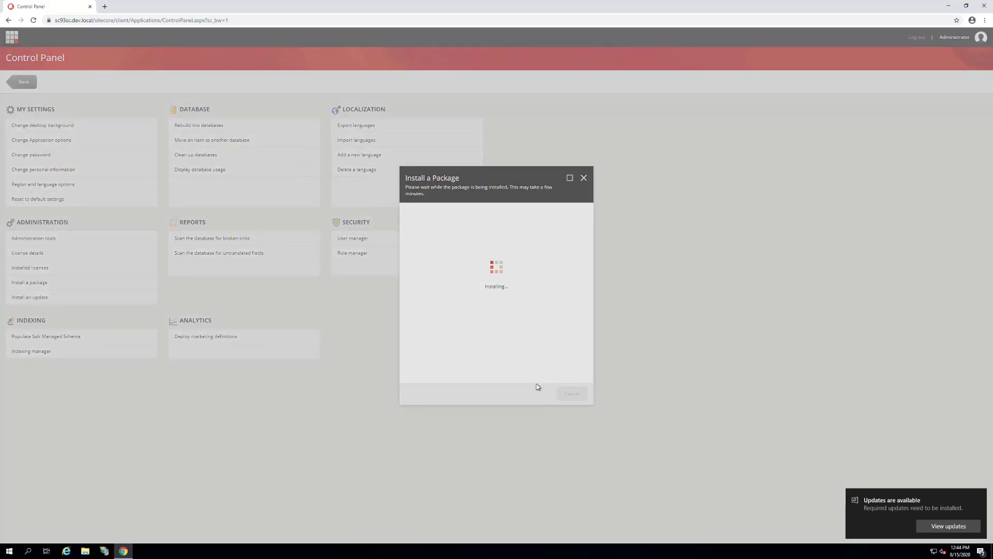
Step: Apply Overwrite to all existing items, and finish the package installation with the Sitecore server restart enabled
click(427, 295)
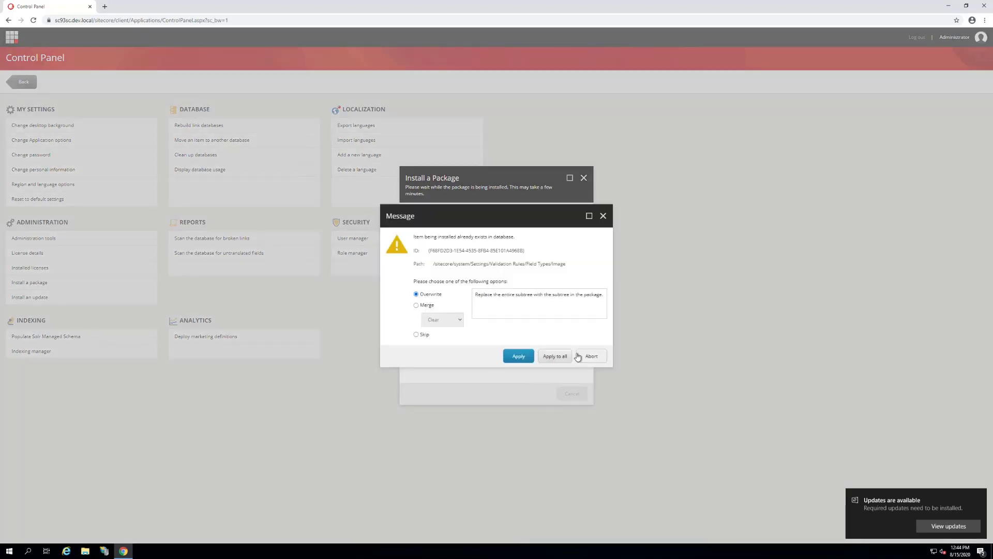
click(552, 356)
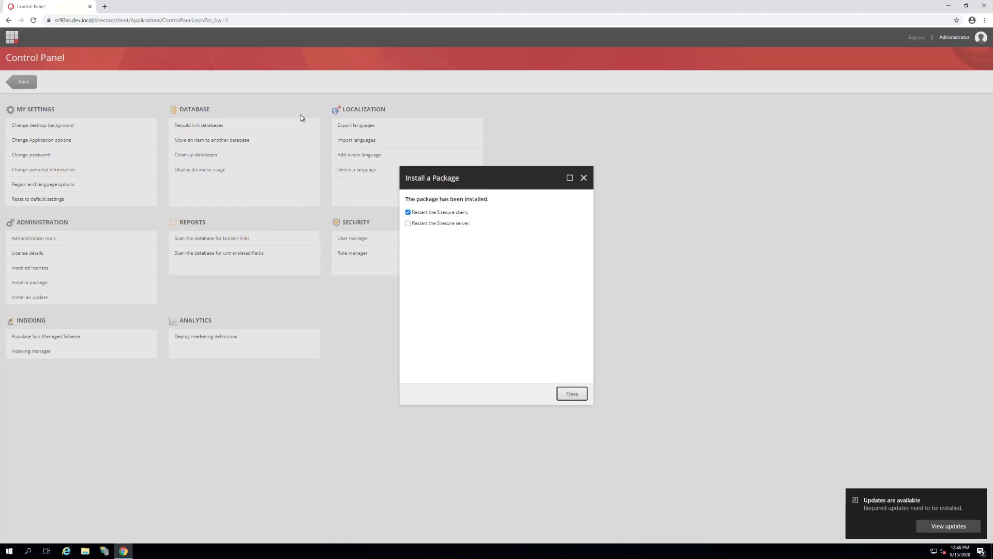
click(407, 223)
click(572, 394)
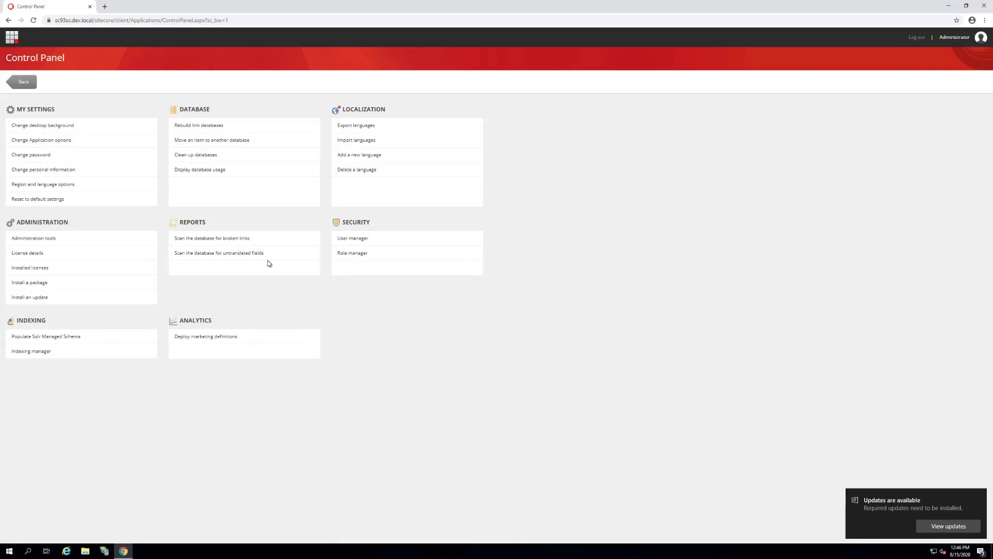
Step: Return to the Launchpad and open the Content Editor from the Sitecore Desktop
click(10, 40)
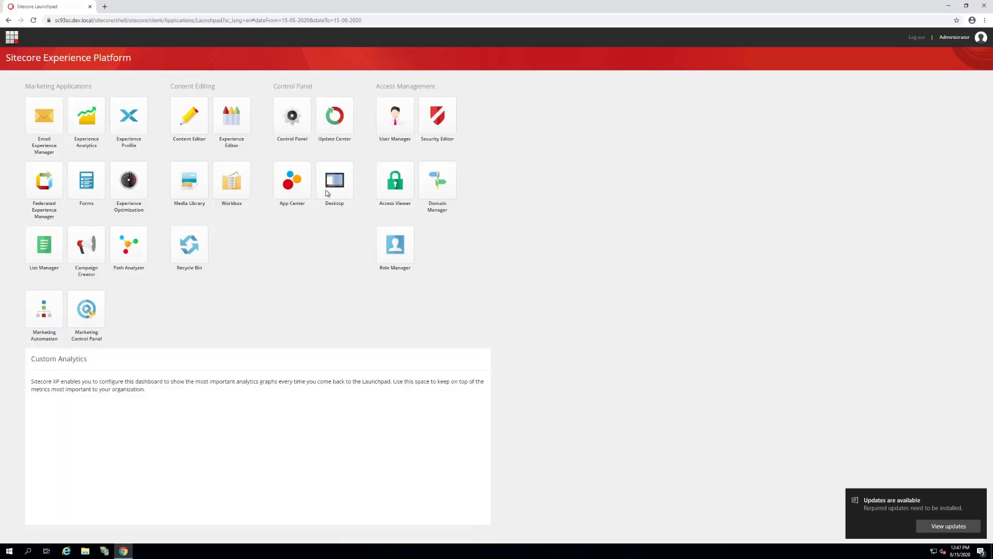
click(328, 193)
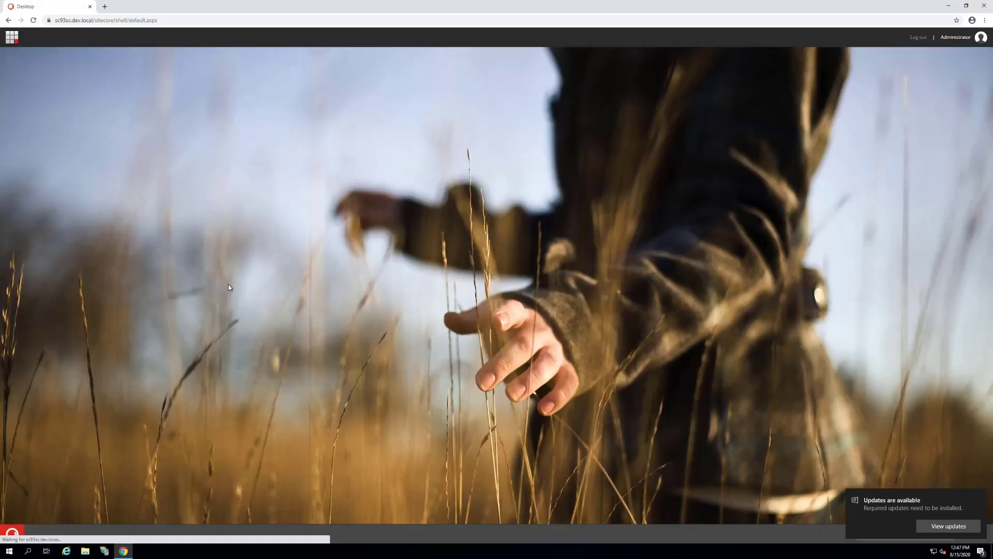
click(12, 534)
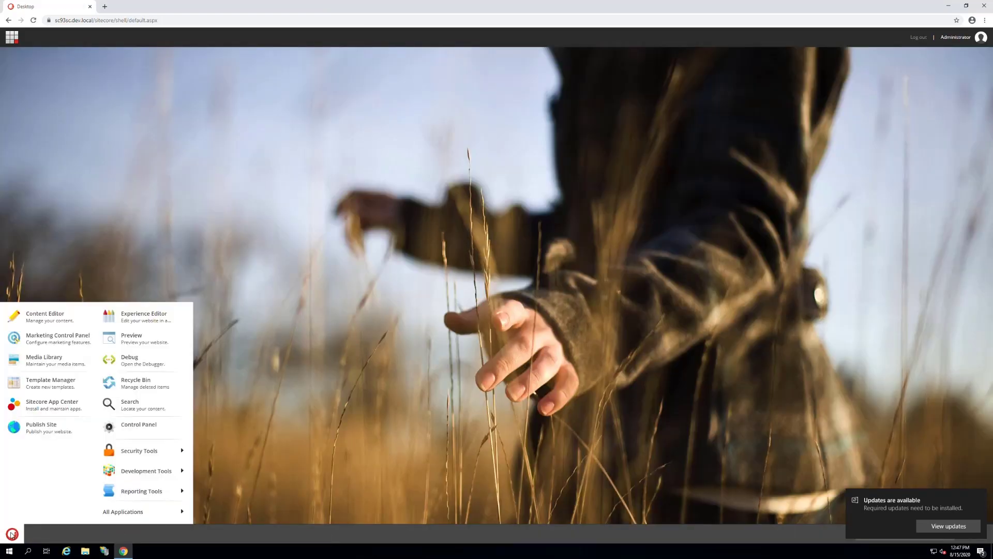
click(37, 317)
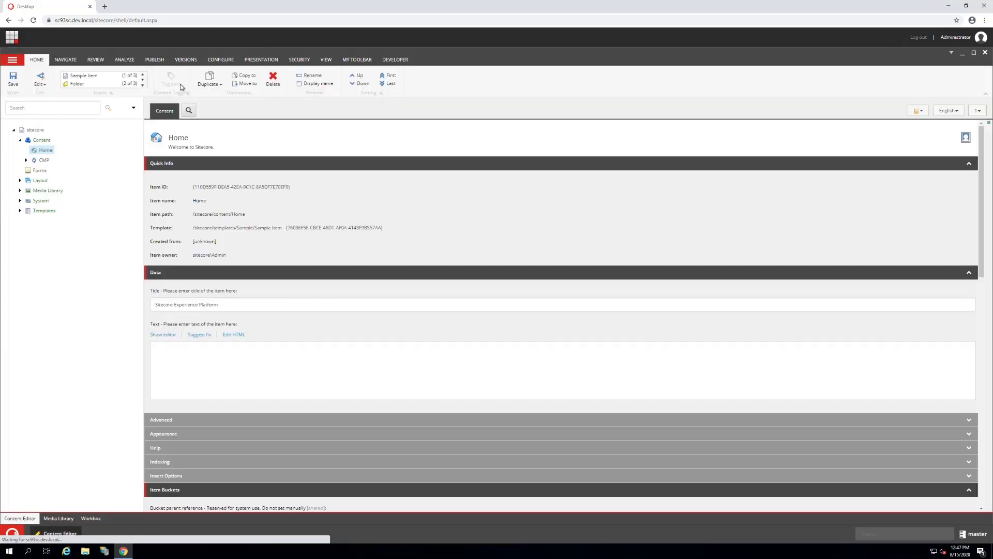
Step: Open the DAM connector item located under System/Modules/DAM/Config
click(20, 202)
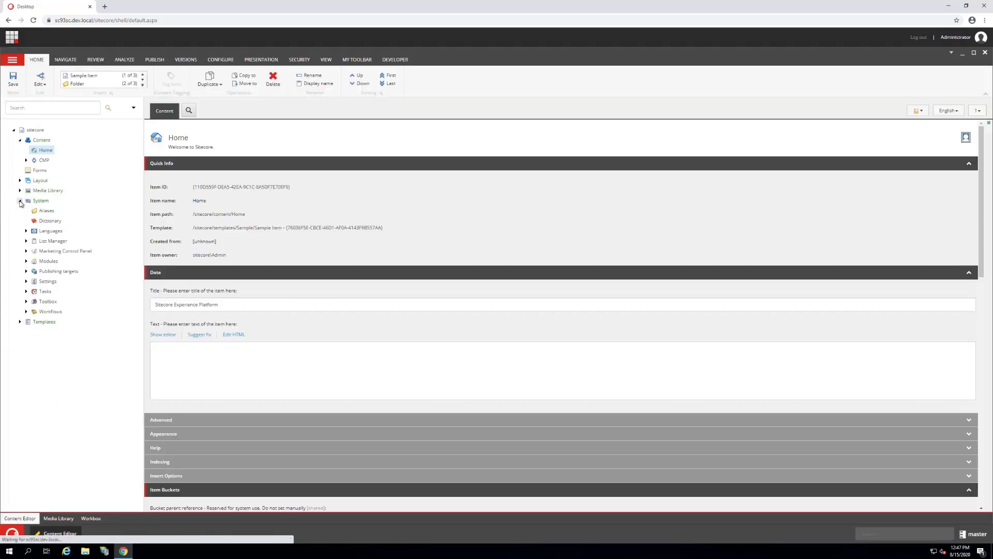
click(27, 261)
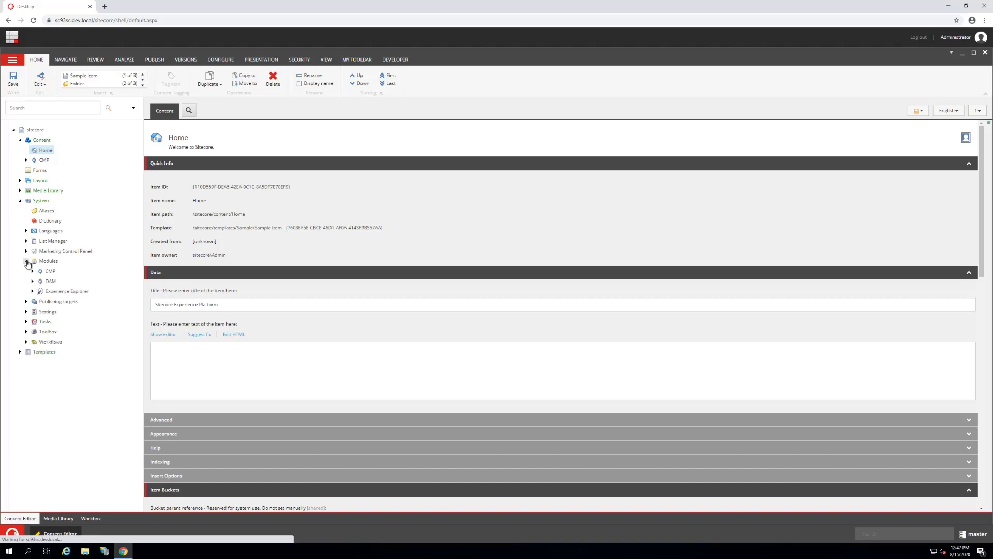
click(33, 282)
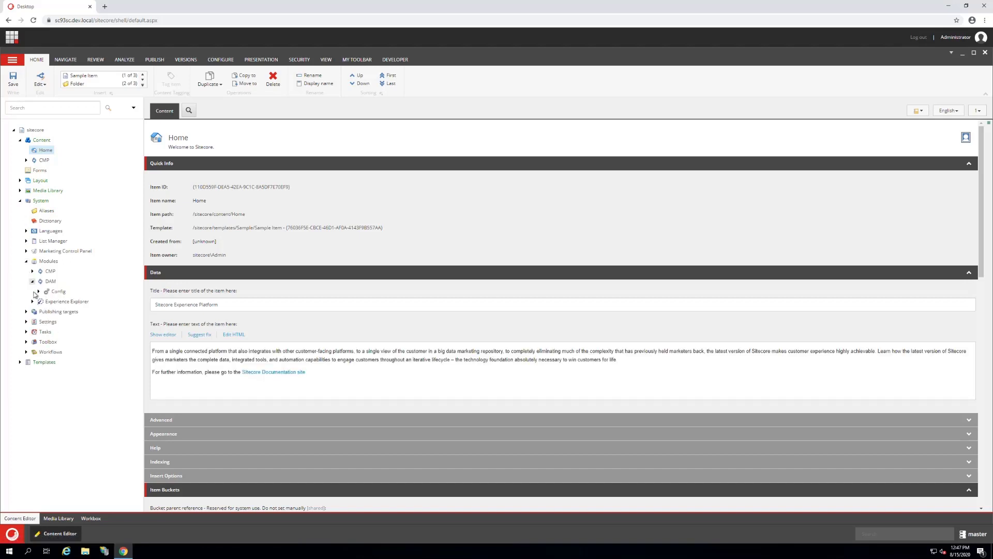
click(39, 292)
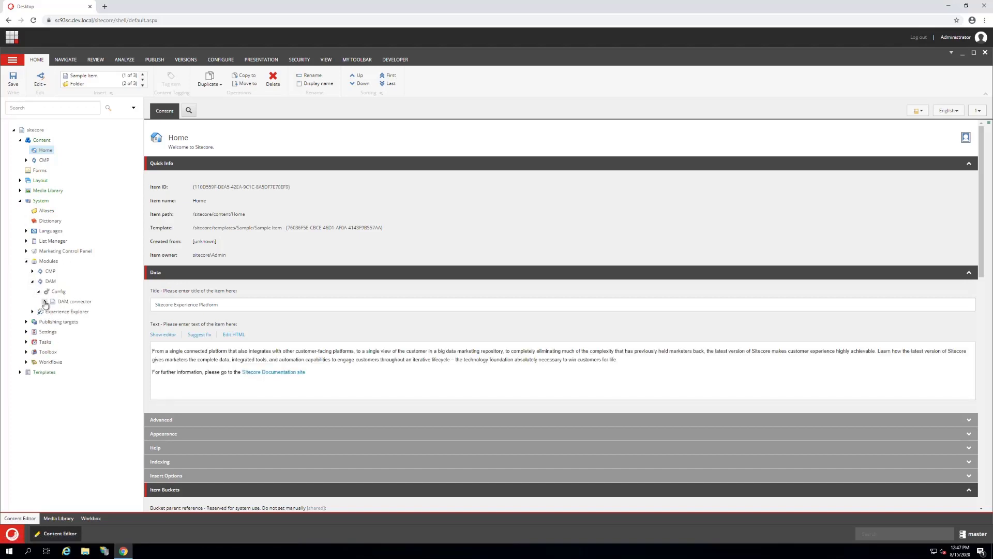
click(67, 301)
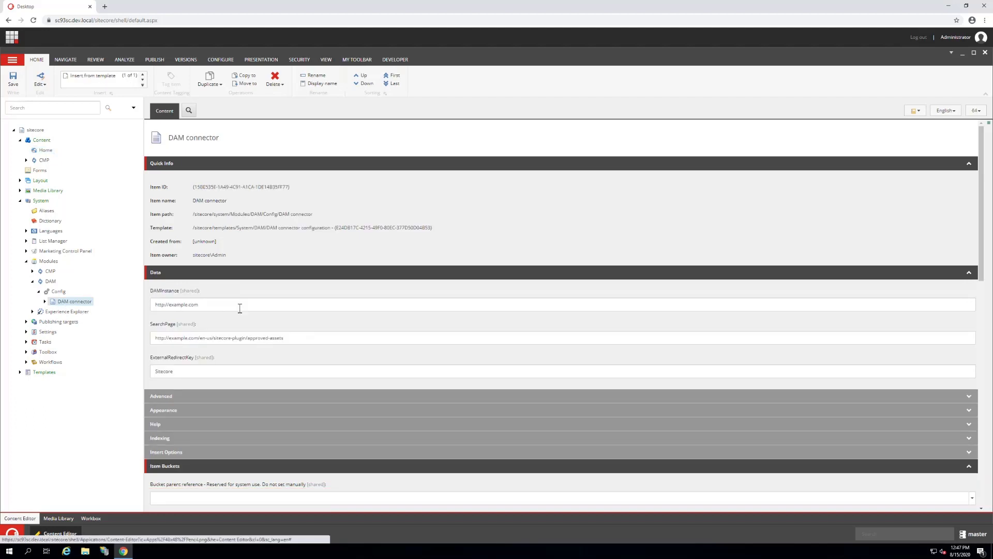
drag(226, 305, 156, 305)
drag(305, 337, 193, 331)
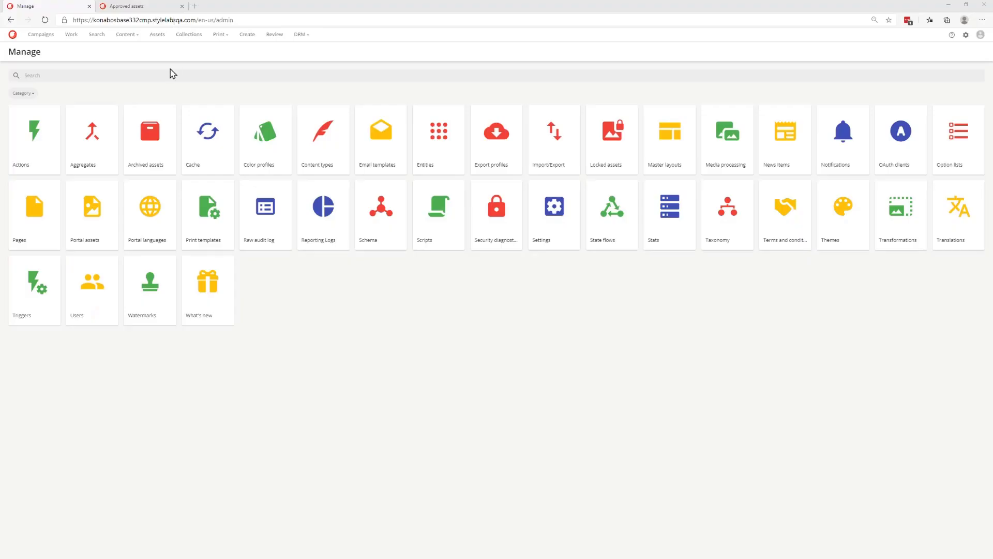
click(169, 21)
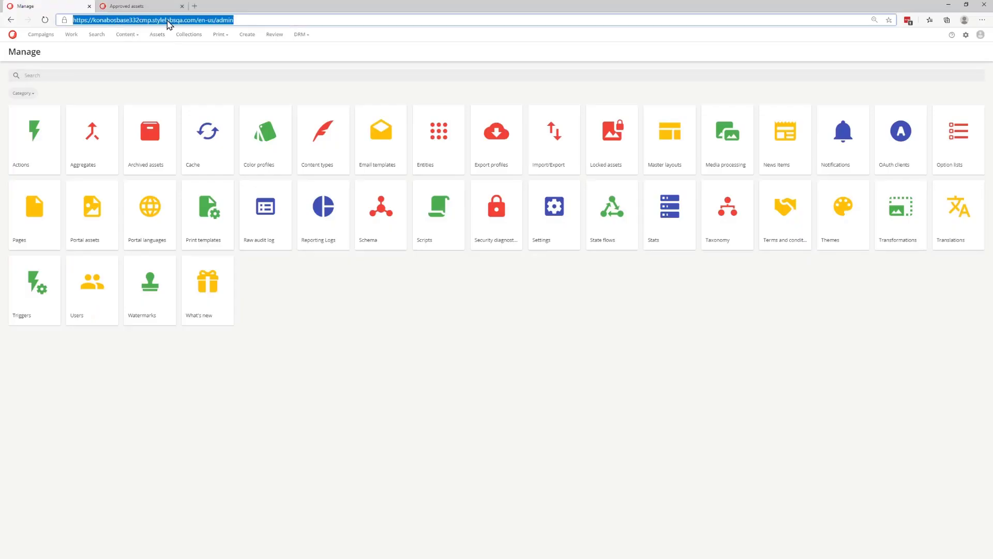
click(195, 21)
drag(197, 21, 63, 22)
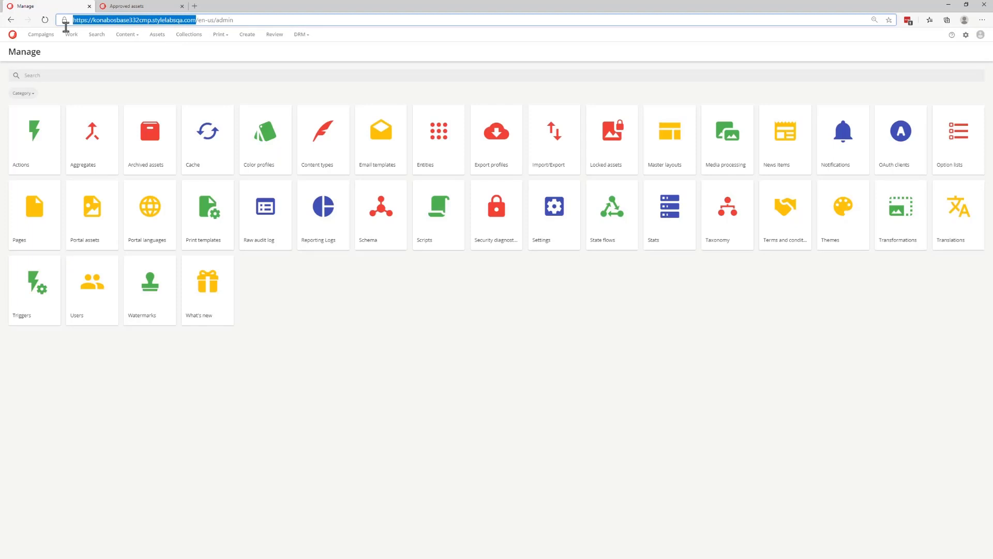
click(158, 10)
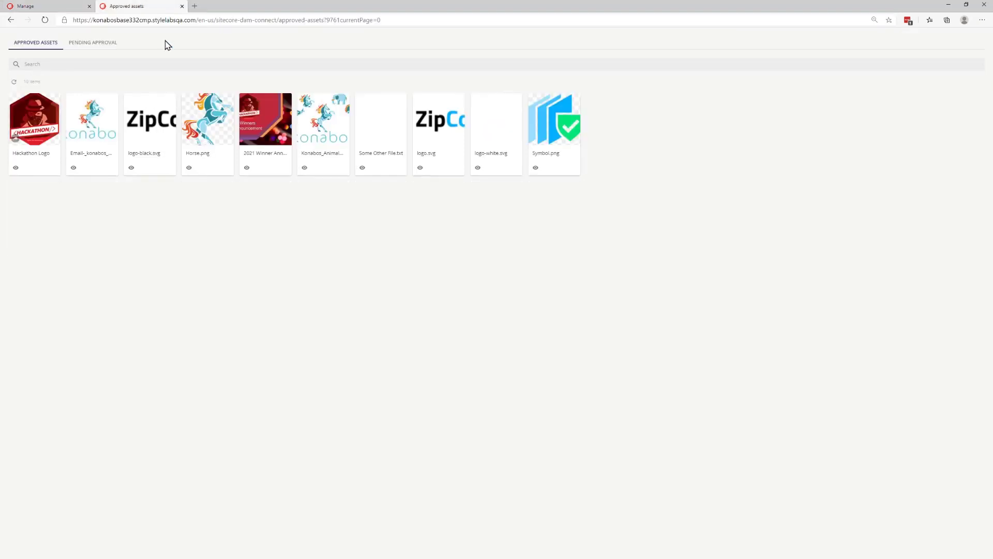
click(191, 19)
click(197, 19)
drag(197, 19, 324, 26)
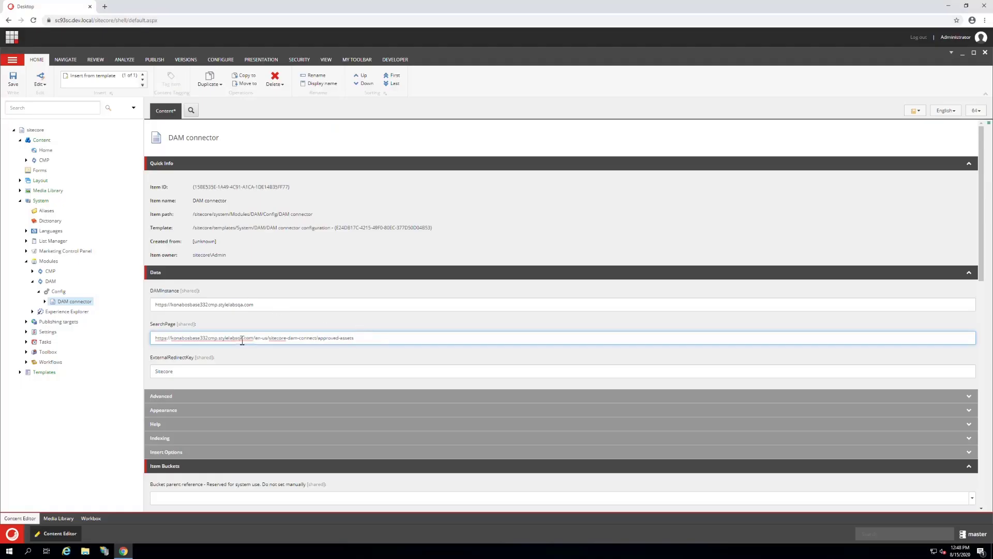
Step: Check the SearchPage and DAMInstance URLs and save the DAM connector item
triple_click(162, 339)
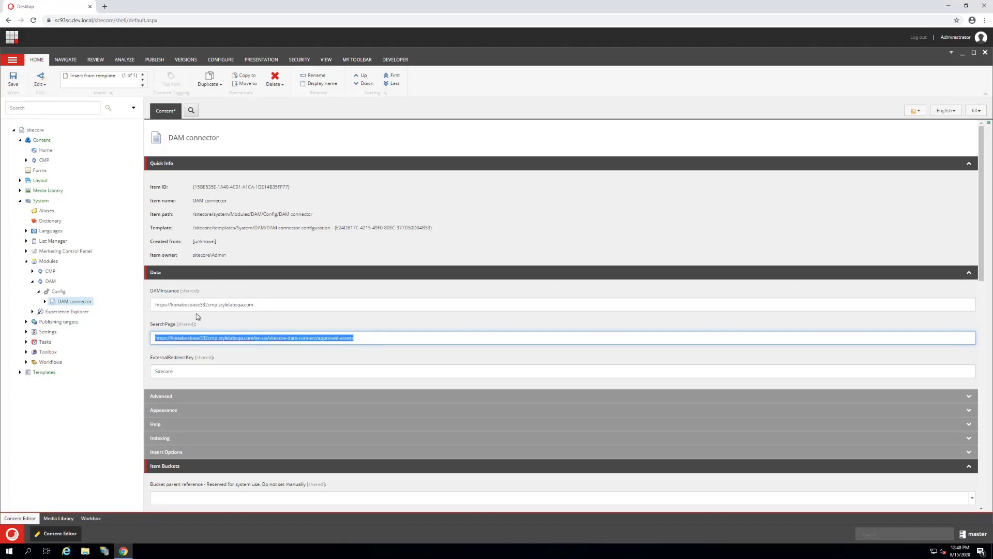
triple_click(256, 306)
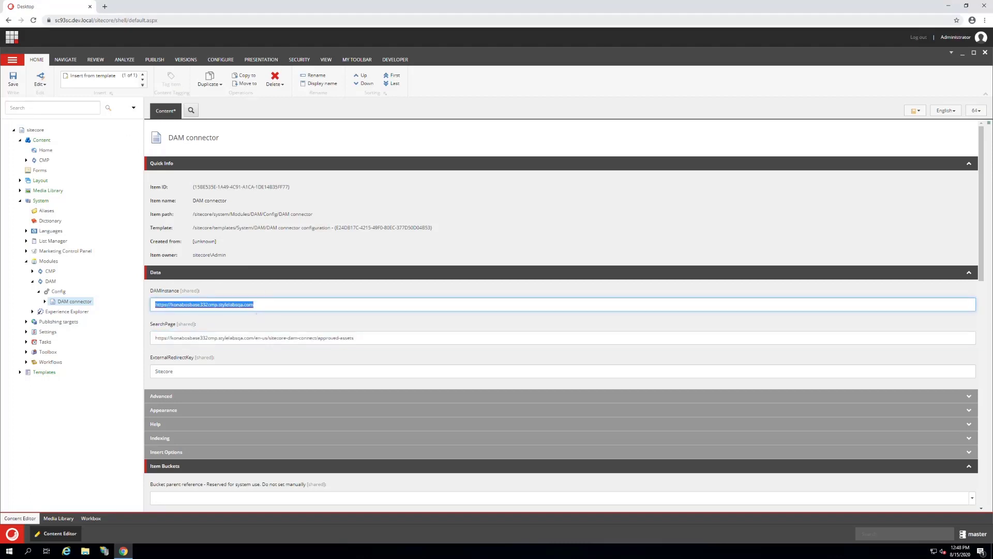
click(11, 84)
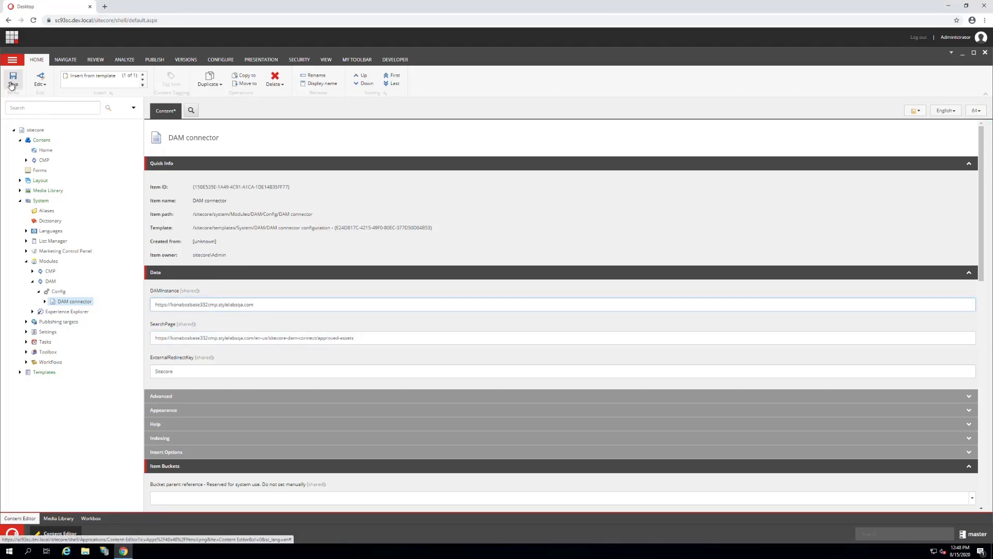
click(430, 304)
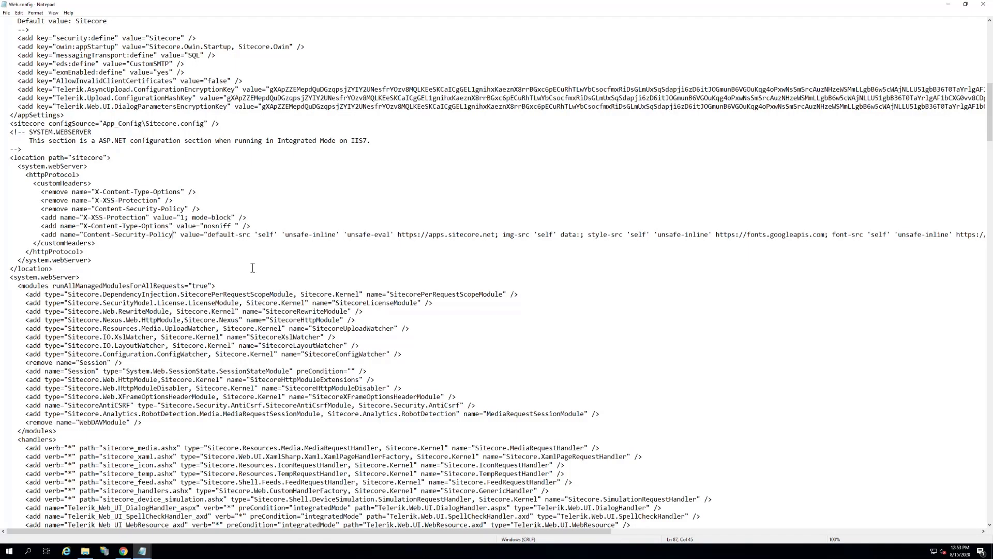
Step: In Web.config, place the cursor at the end of the Content-Security-Policy value, after "block-all-mixed-content;" and before the closing quote
key(shift+End)
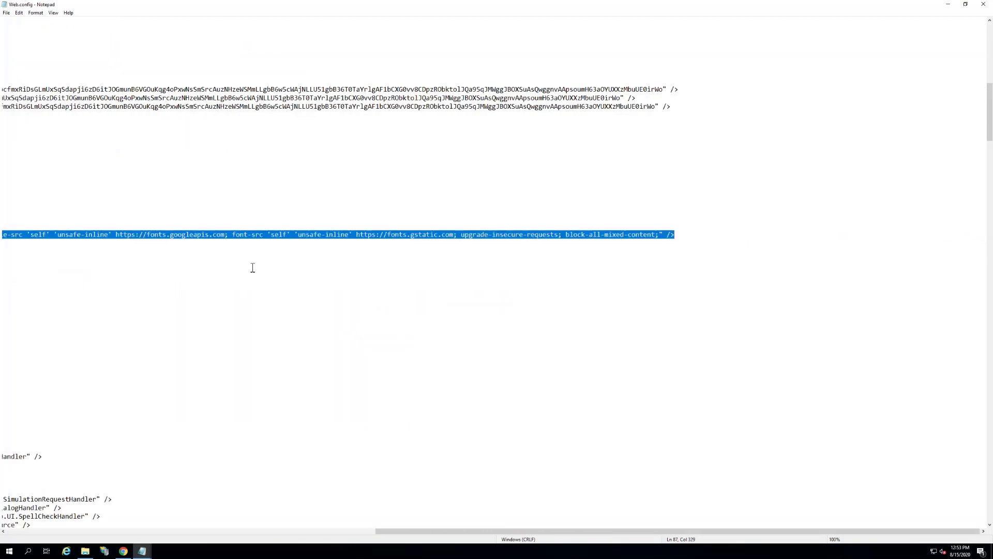
key(shift+Right)
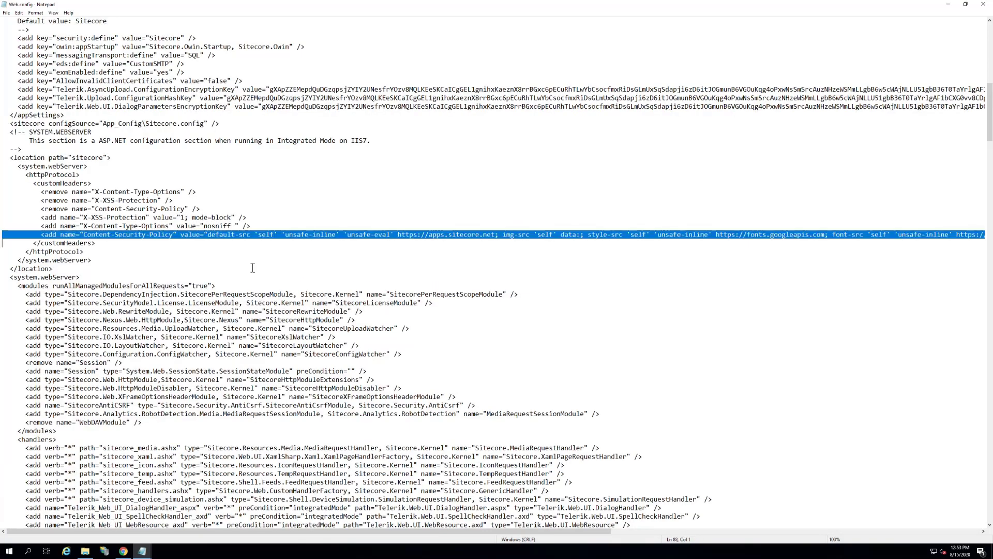
key(Up)
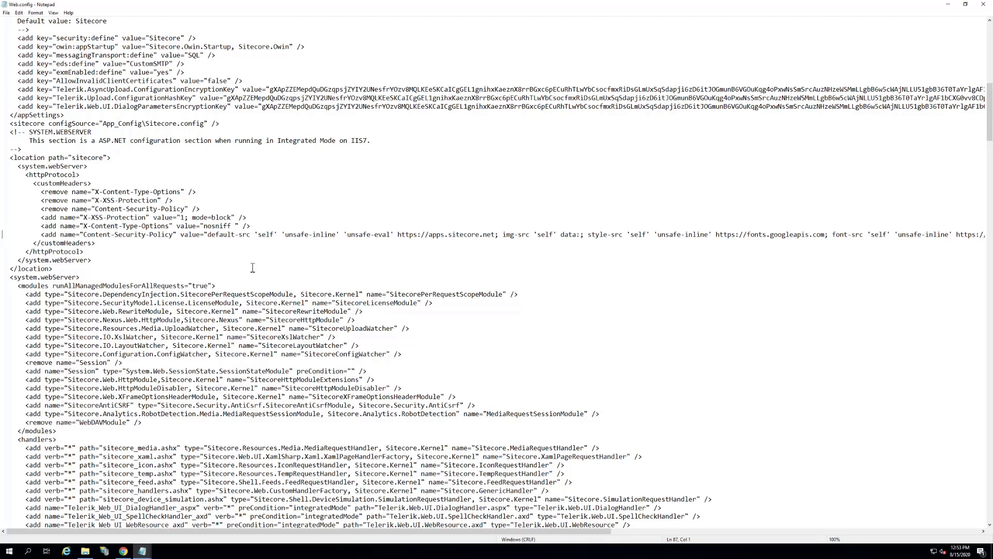
key(End)
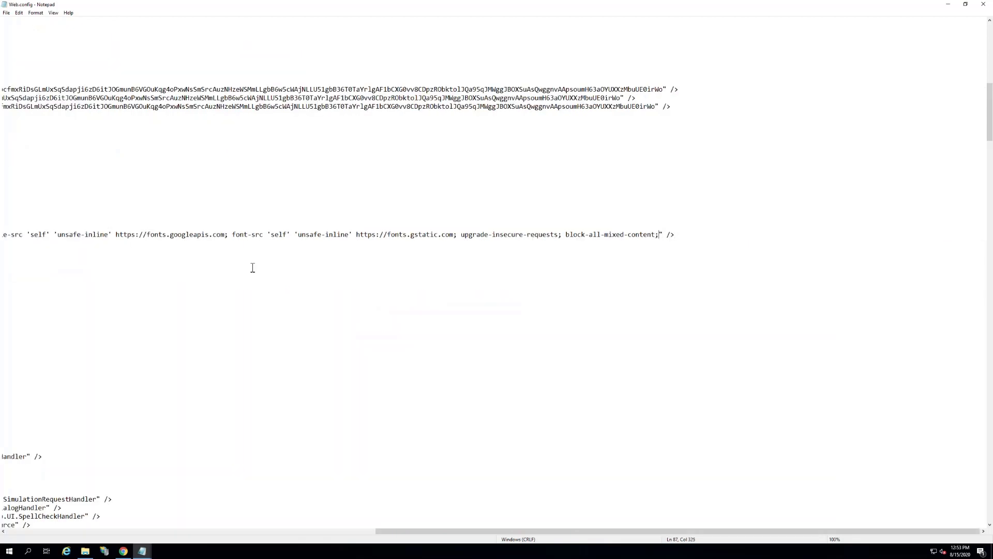
key(alt+Tab)
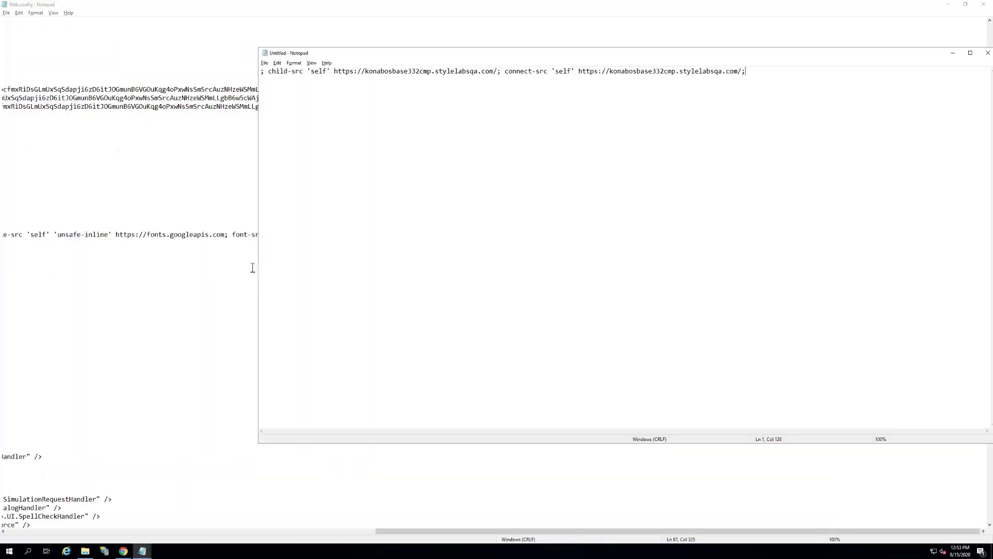
key(Delete)
key(ctrl+a)
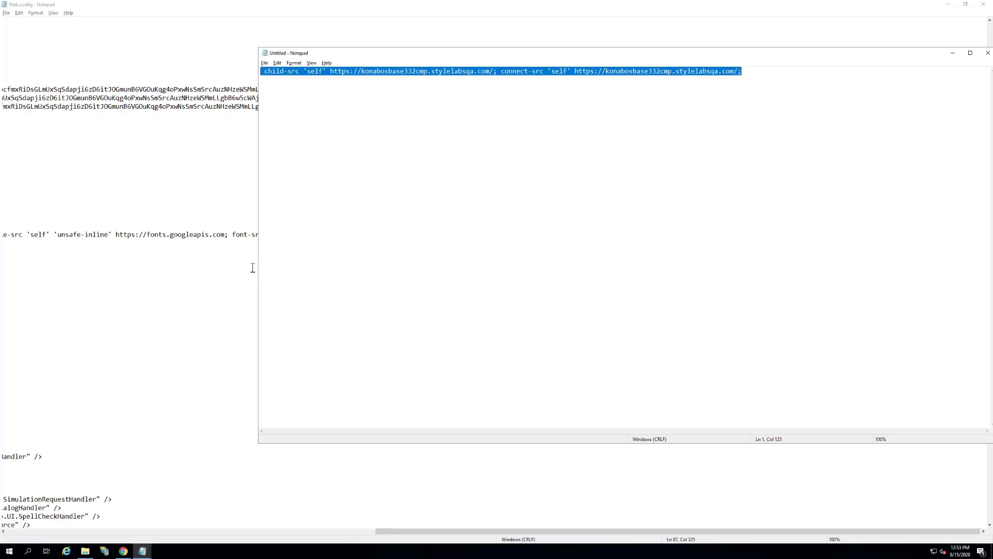
click(299, 75)
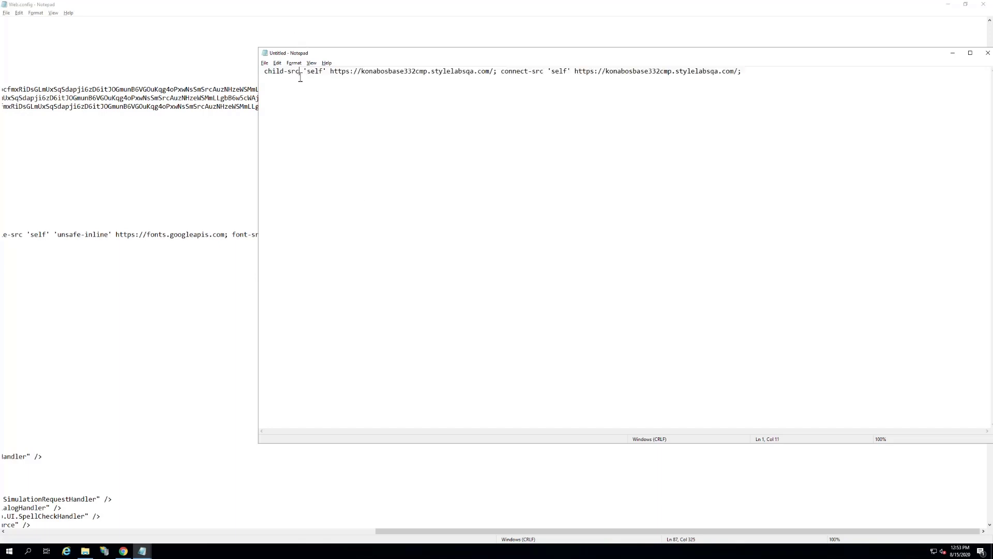
drag(265, 71, 749, 70)
click(749, 75)
key(ctrl+a)
key(ctrl+c)
key(alt+Tab)
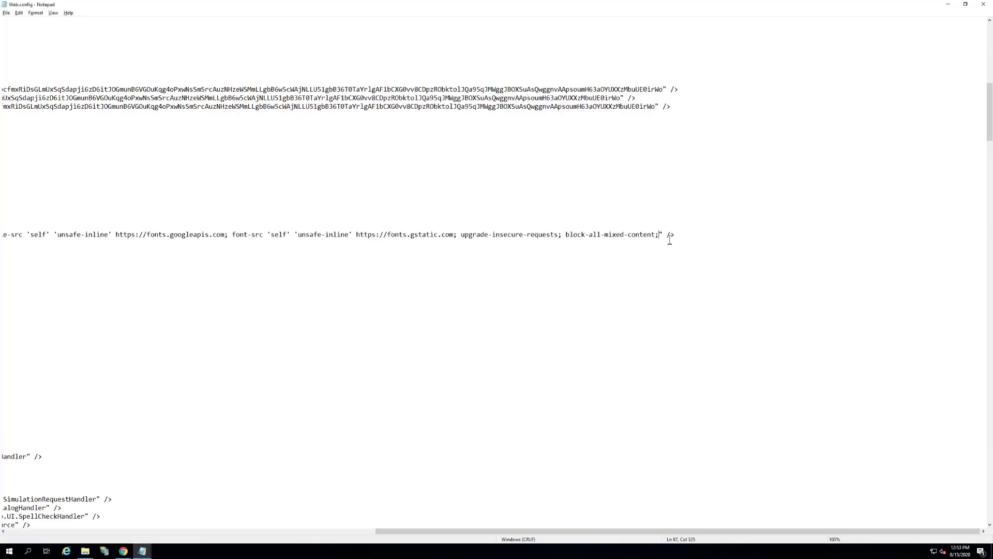
Step: Append the copied child-src and connect-src directives to the Content-Security-Policy value in Web.config, and reload the Sitecore desktop in Chrome
key(ctrl+v)
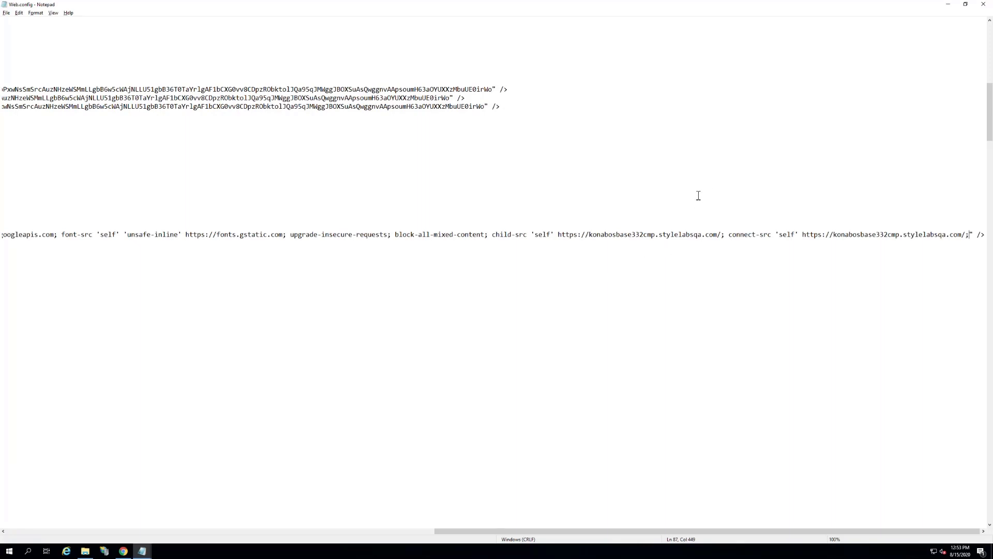
key(alt+Tab)
key(alt+Tab)
key(alt+Tab)
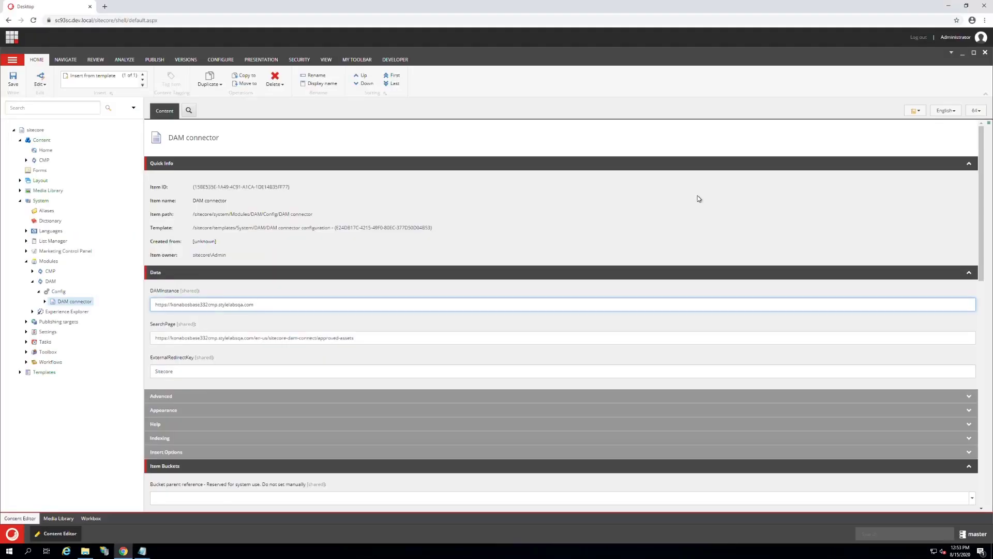
key(F5)
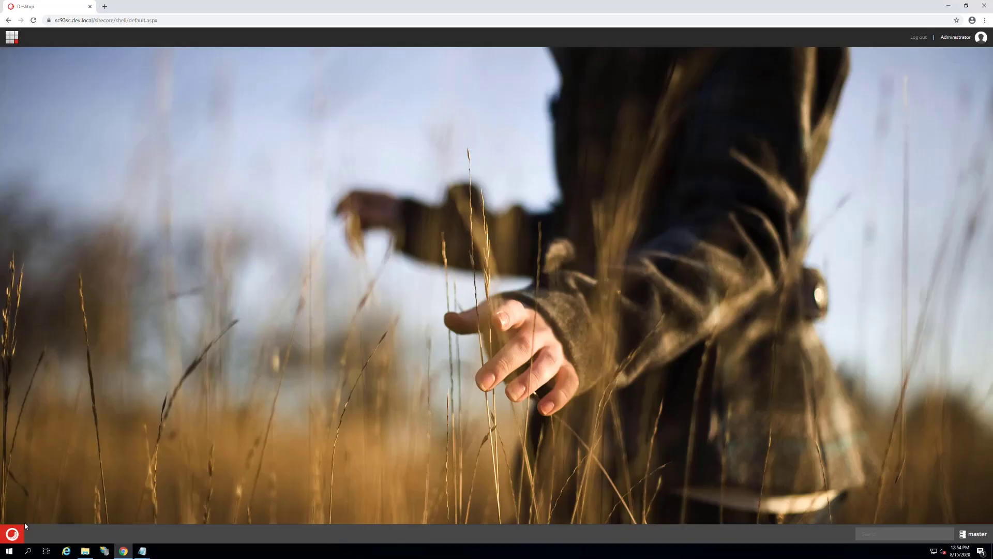
Step: Open the Home item's Text field in the Rich Text Editor from the Content Editor and start Insert from Sitecore DAM
click(12, 534)
click(44, 316)
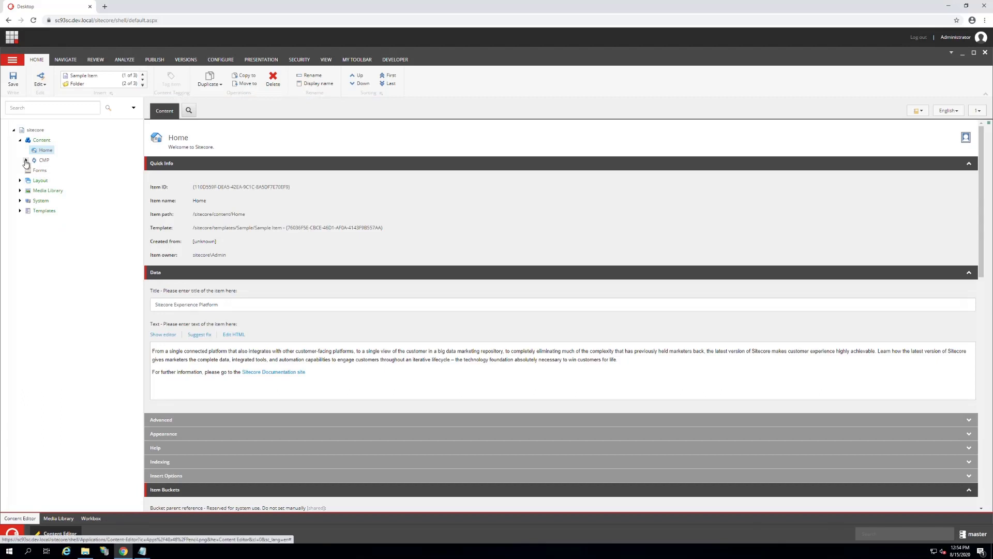
double_click(241, 349)
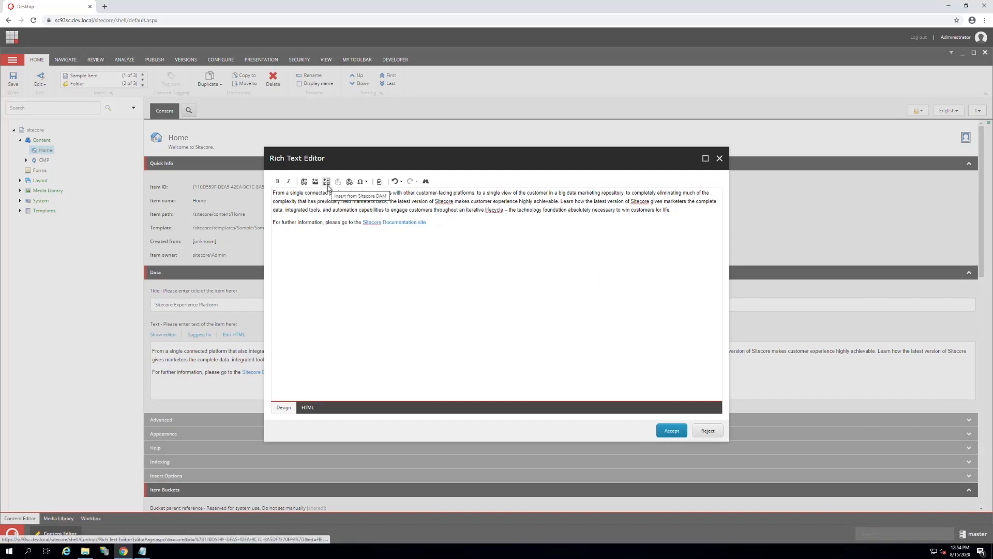
click(326, 182)
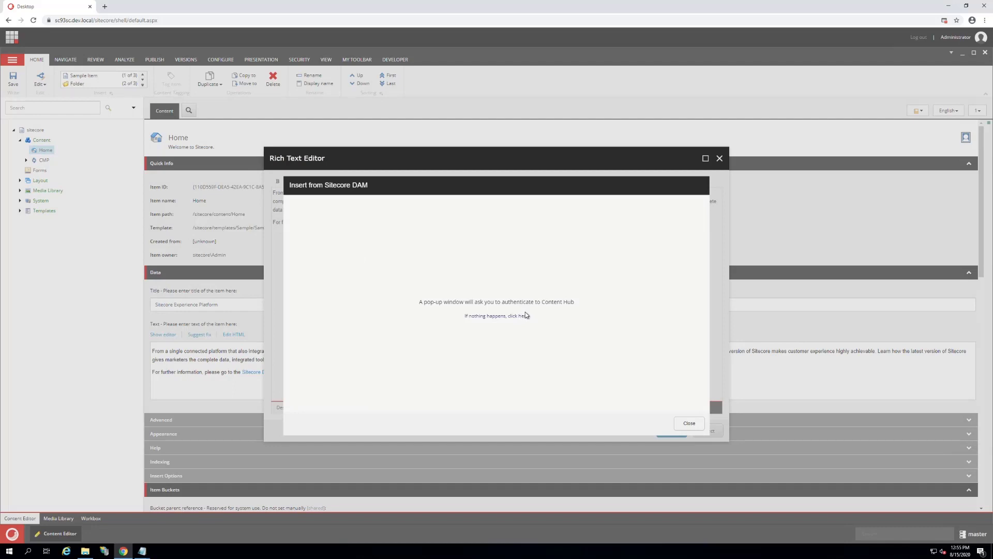
click(945, 20)
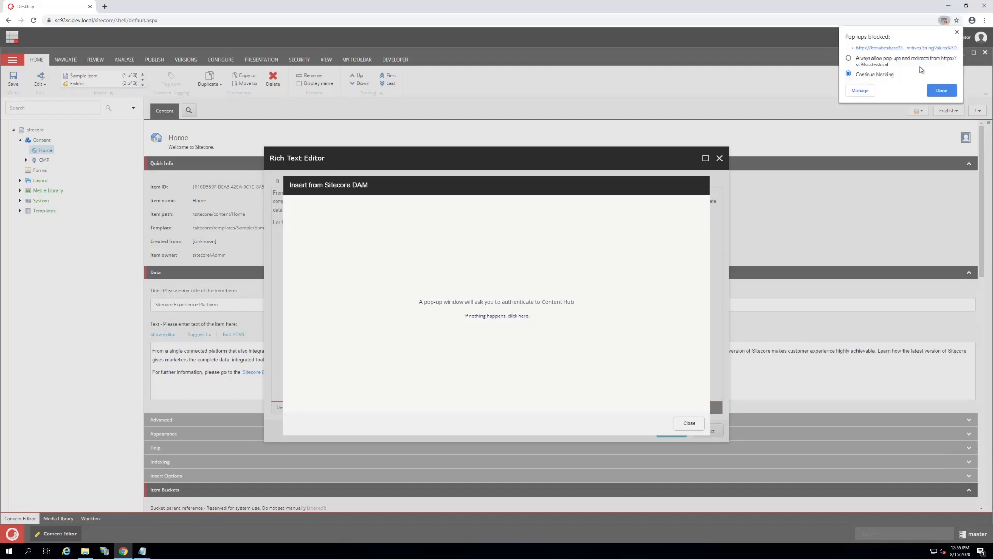
click(941, 90)
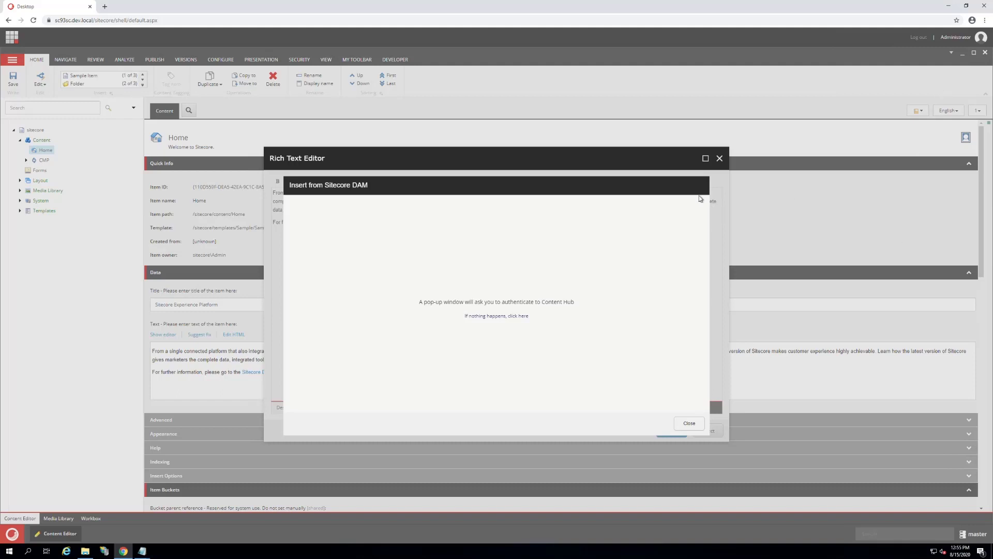
click(692, 423)
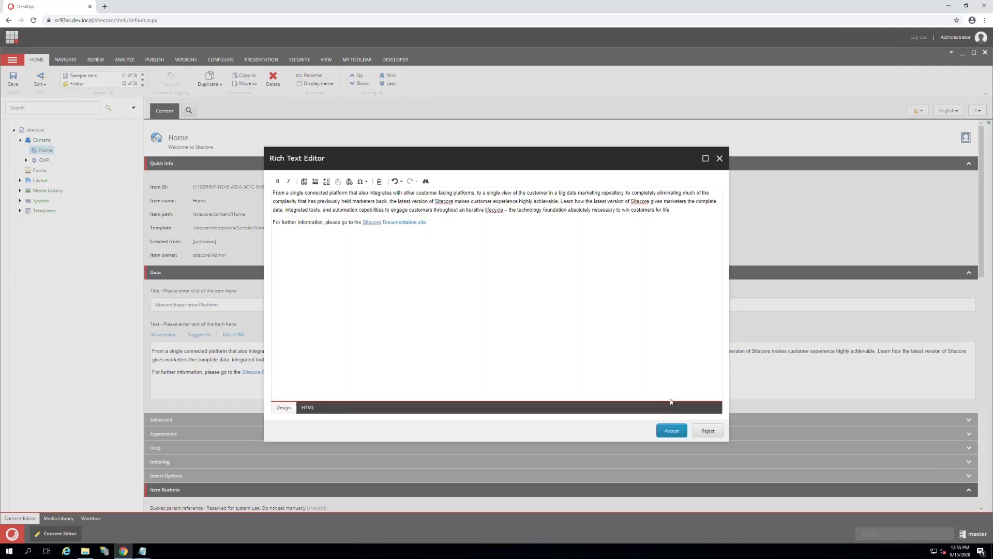
click(326, 181)
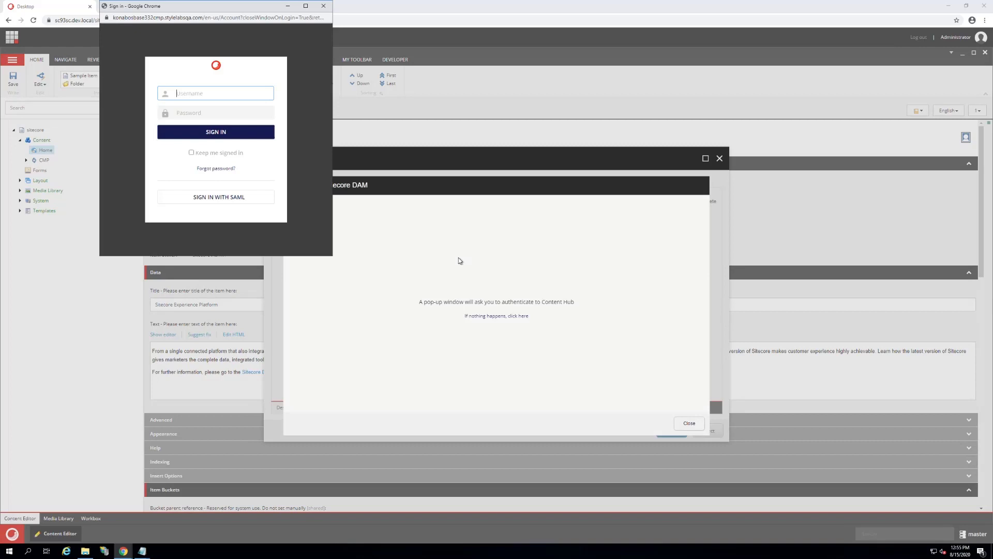
Step: Choose SAML sign-in for Content Hub and submit the account's e-mail address
click(229, 201)
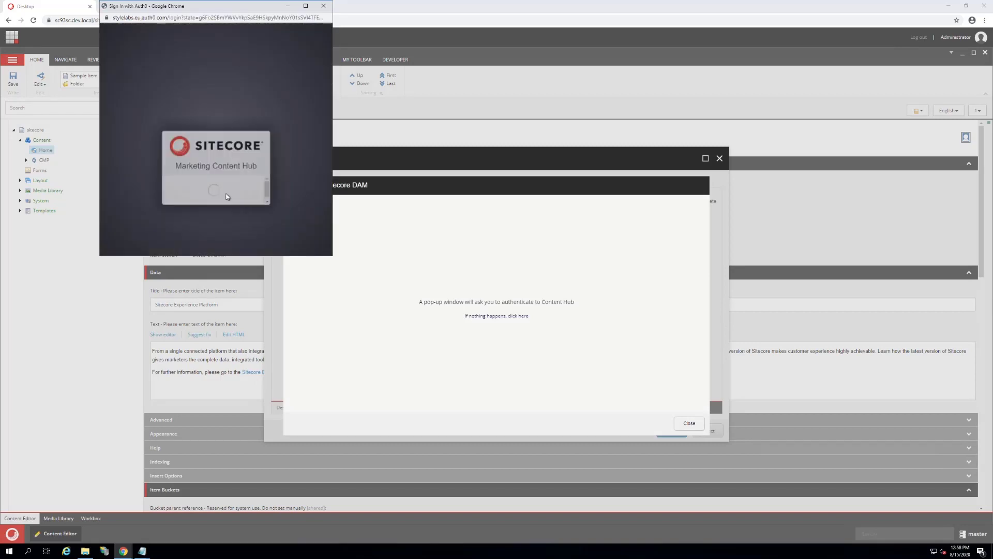
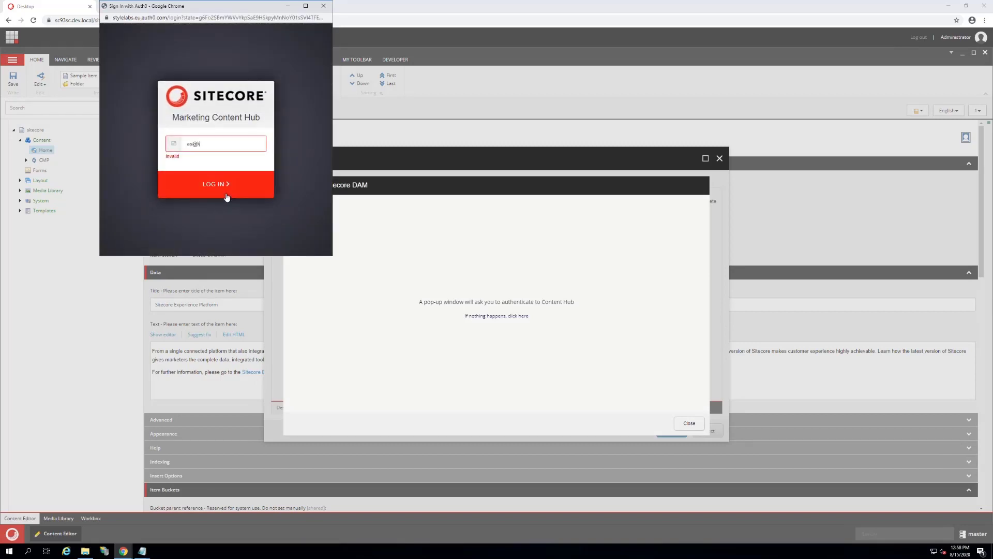
key(Return)
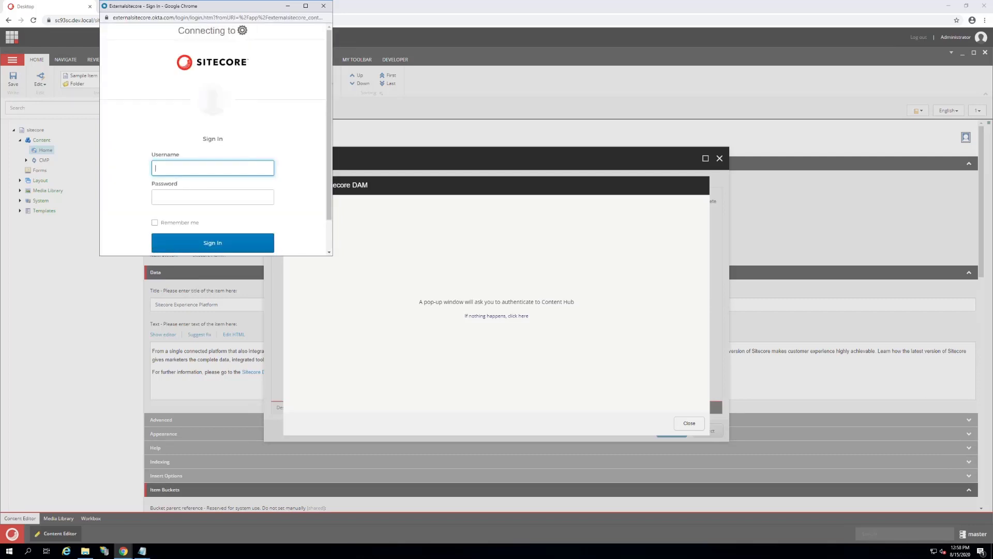
Step: Sign in to Sitecore with the account's username and password, with Remember me enabled
key(Tab)
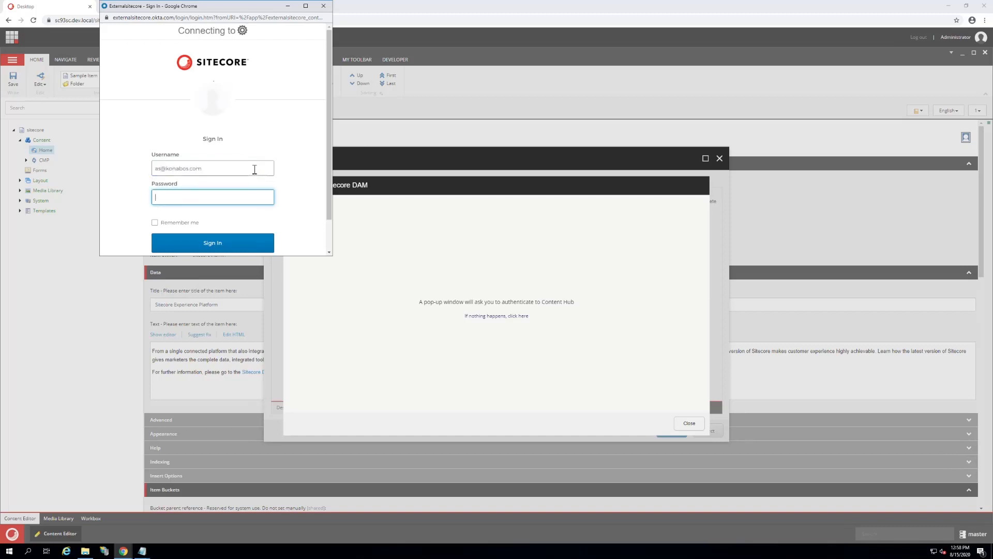
key(ctrl+v)
key(Tab)
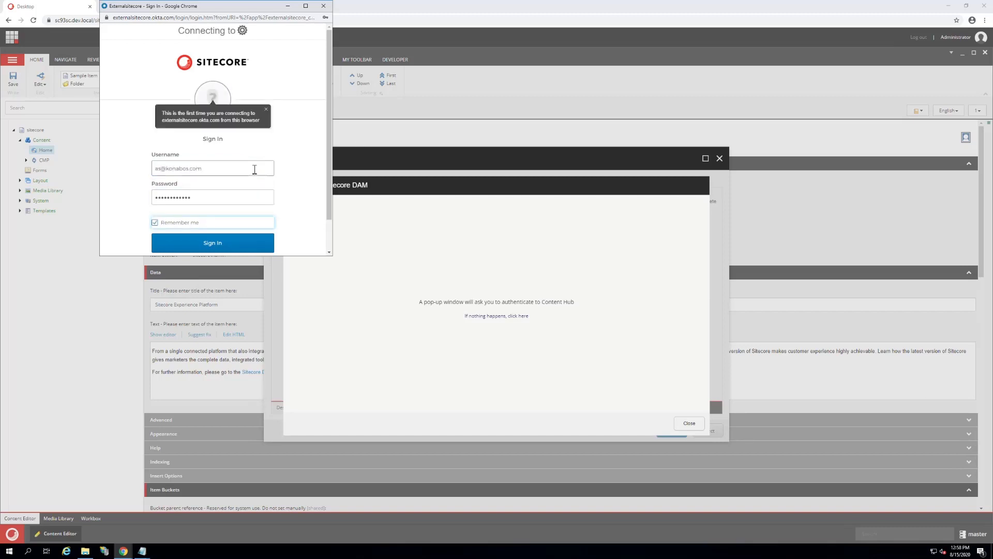
click(242, 247)
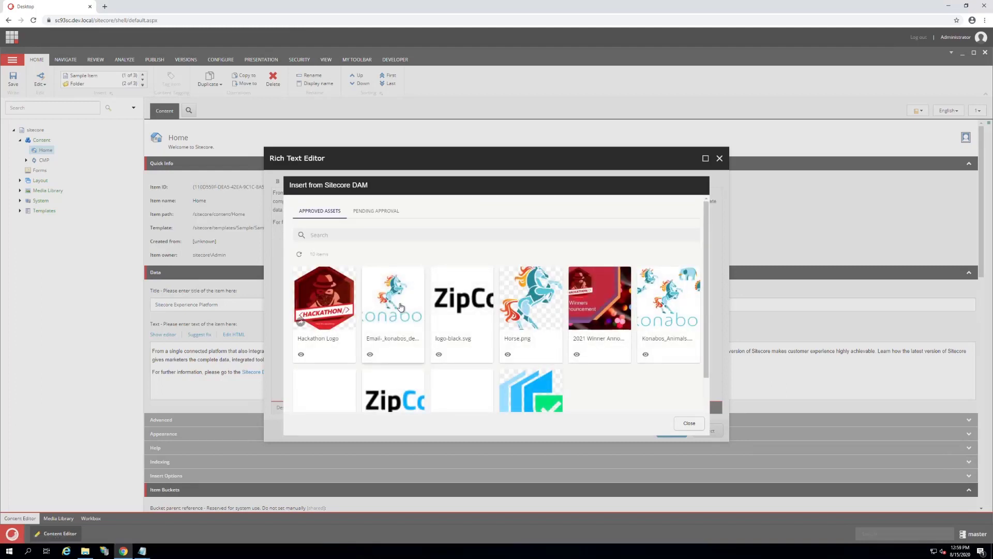
Step: Preview the approved asset Email-_konabos_desktop.jpg and close the DAM dialog without inserting it
scroll(402, 304, down, 1)
click(370, 316)
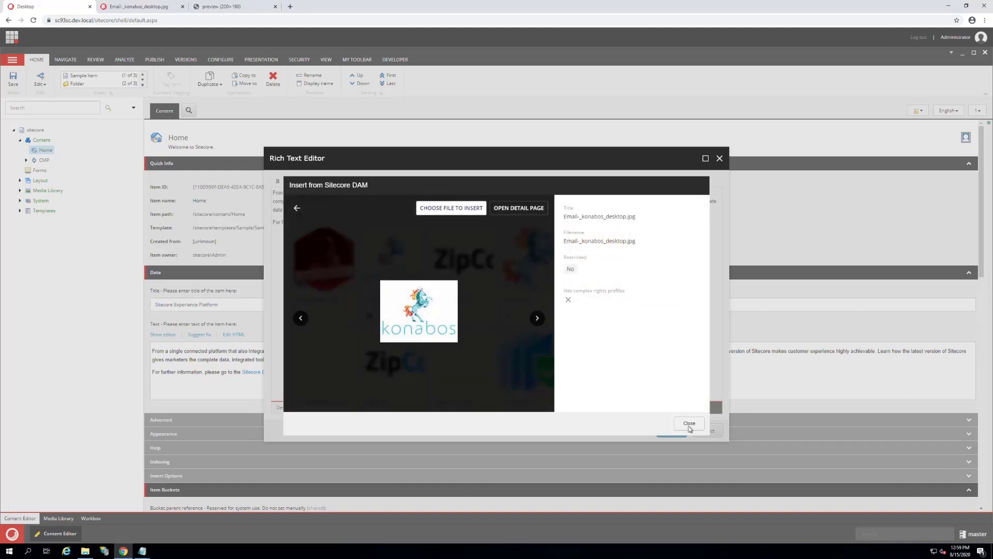
click(689, 423)
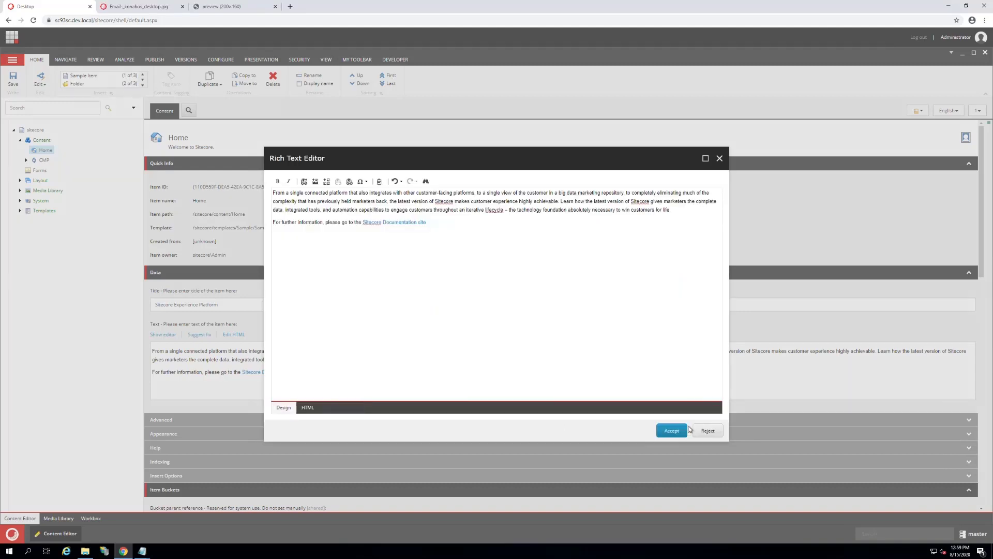
Step: Create an uncropped public link to the Original rendition of Email-_konabos_desktop.jpg, insert it into the Home text, and accept the edit
click(327, 181)
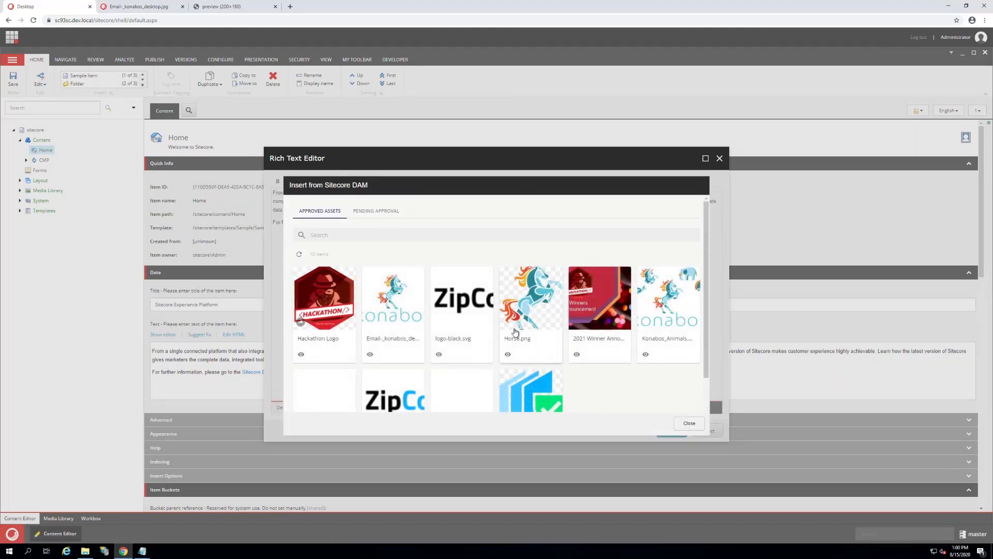
click(413, 335)
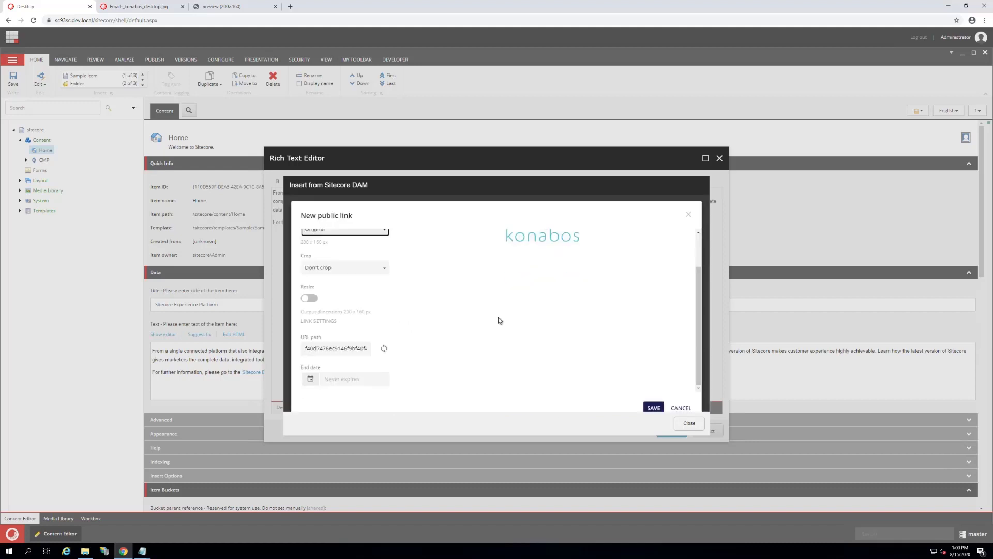
scroll(626, 380, up, 1)
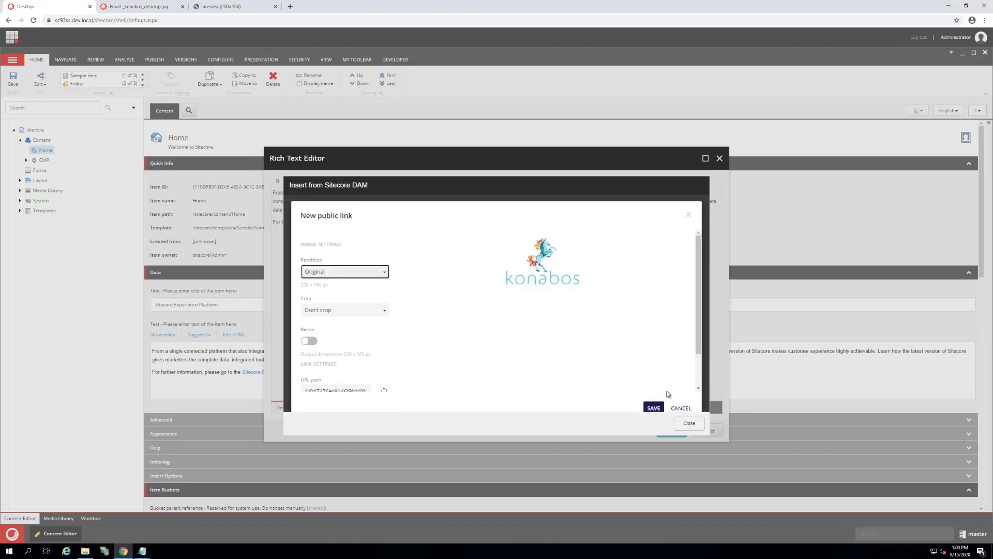
click(654, 409)
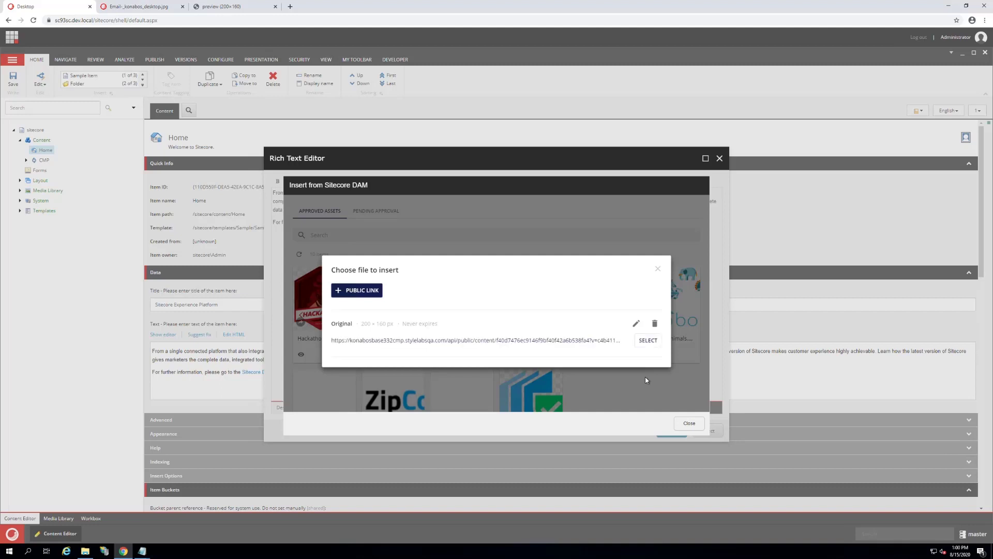
click(647, 341)
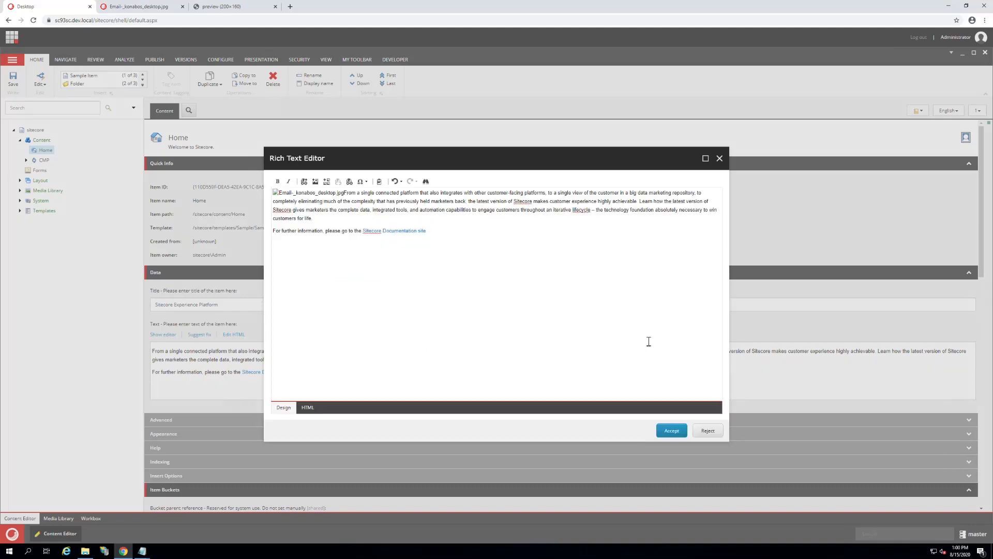
click(672, 431)
Step: Save the Home item and publish it in every language to every publishing target
click(10, 85)
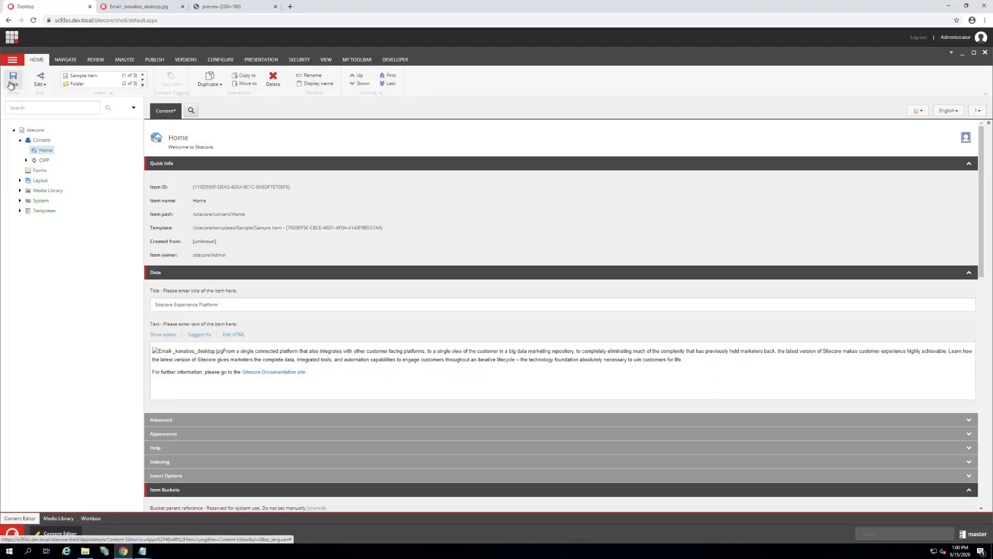
click(146, 64)
click(76, 80)
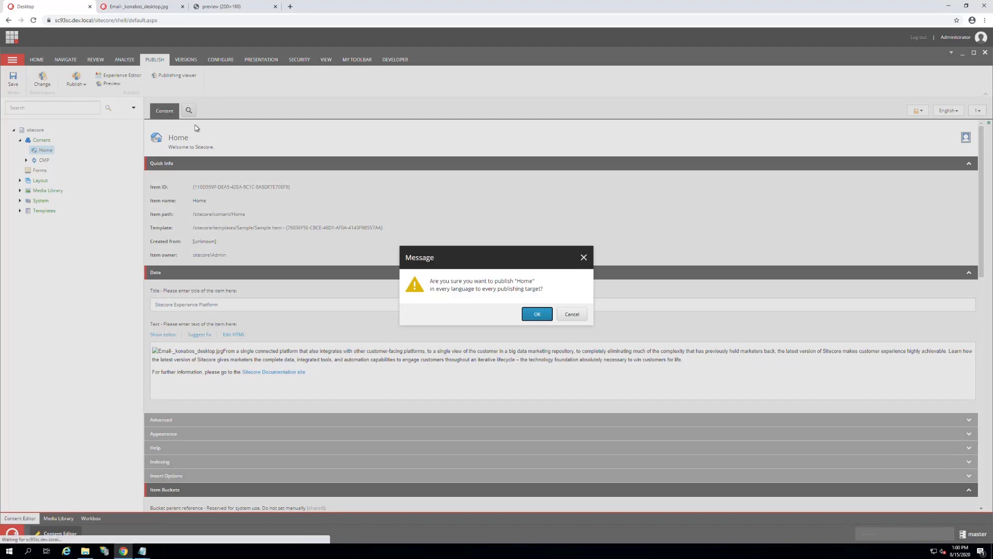
key(Return)
key(Return)
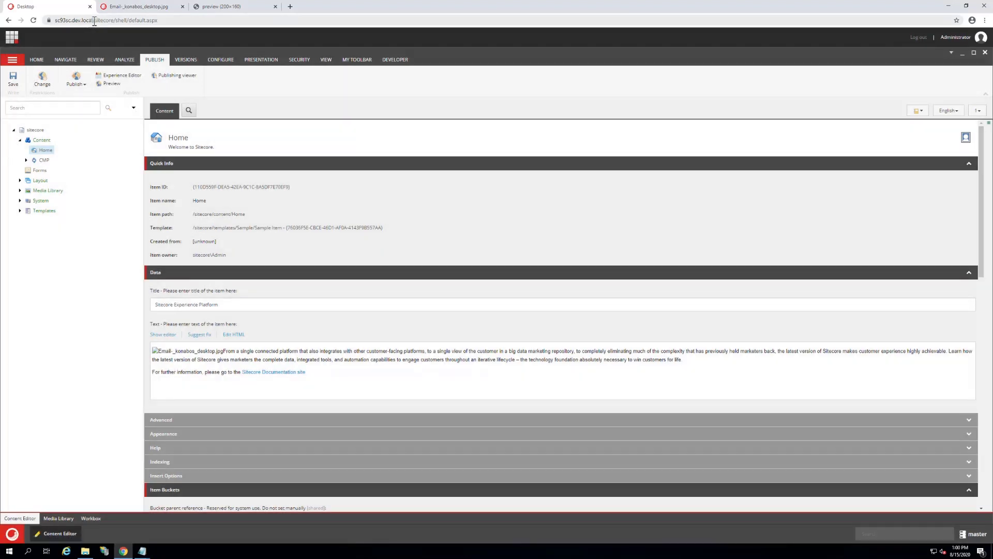
double_click(93, 21)
key(ctrl+c)
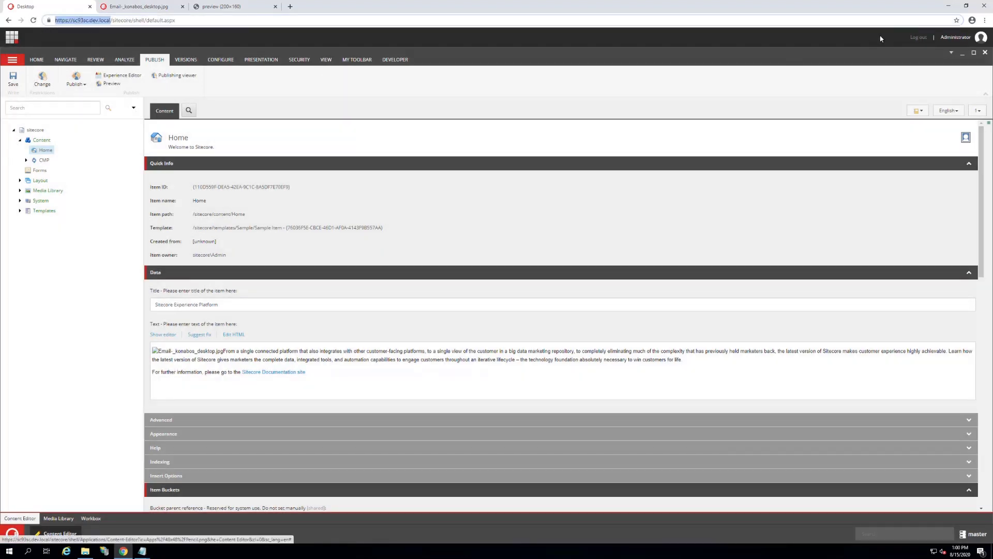
click(985, 20)
click(963, 50)
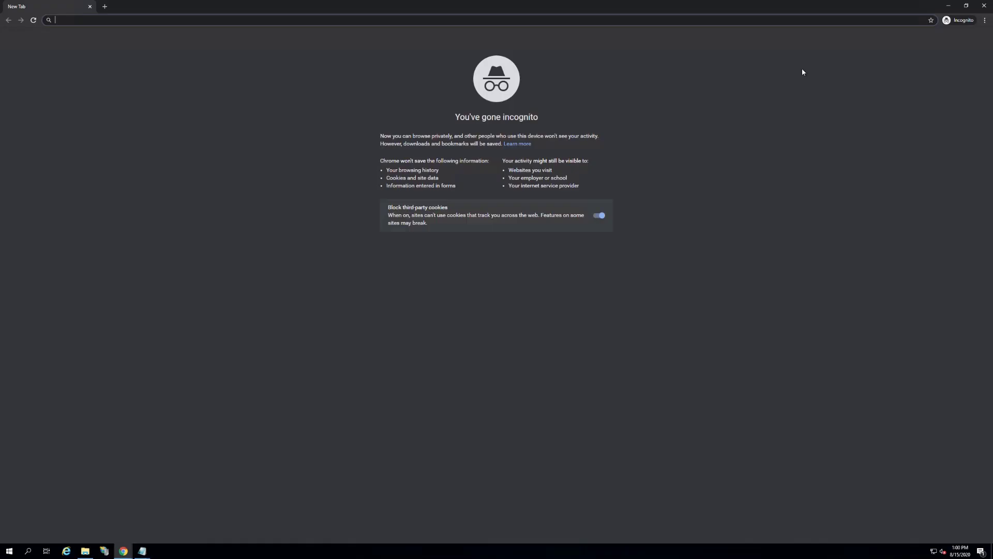
key(ctrl+v)
key(Return)
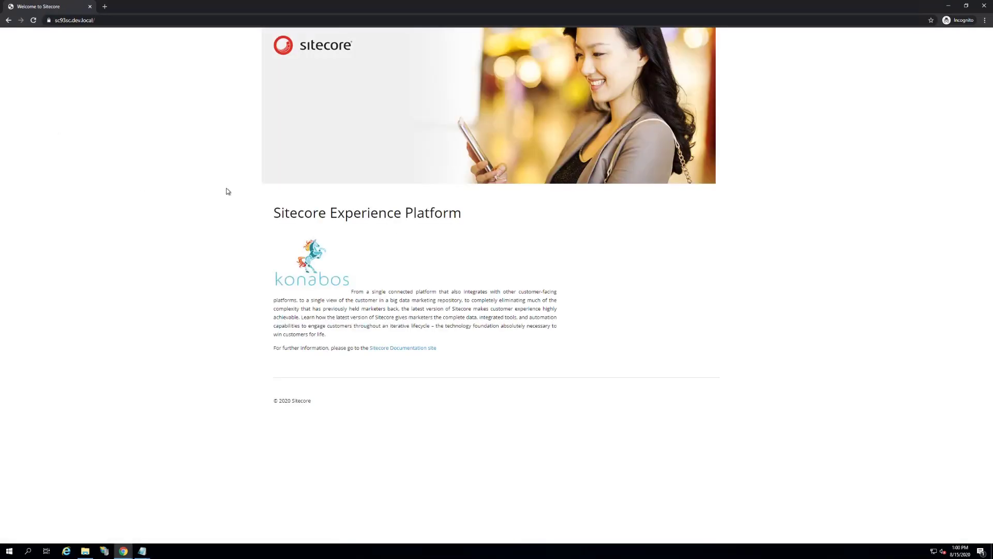
Step: Inspect the konabos image on the published home page and examine the source URL of its img element
right_click(308, 272)
click(329, 332)
mouse_move(877, 167)
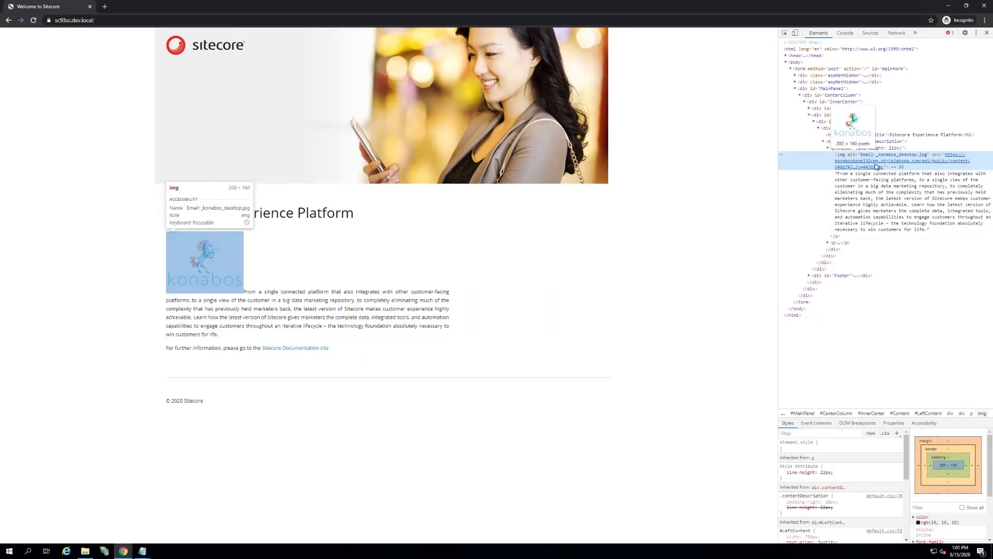